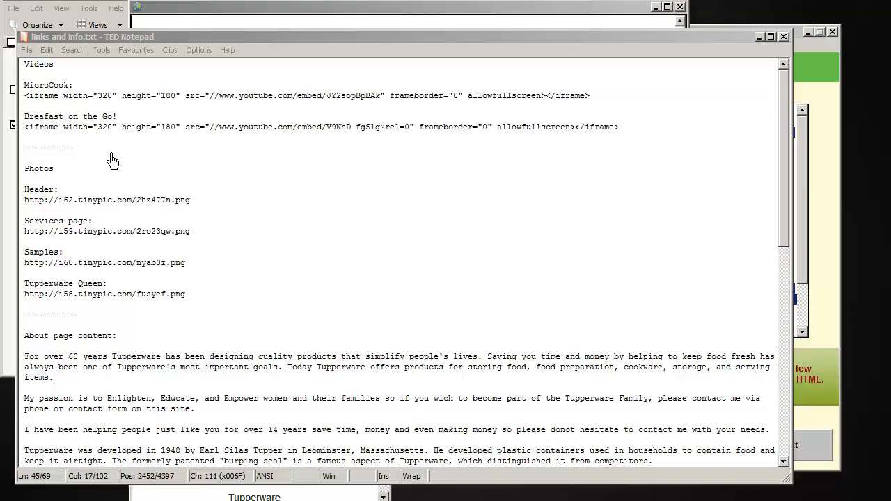
Step: Switch to TED Notepad and copy the Services page image URL from links and info.txt
left_click(271, 14)
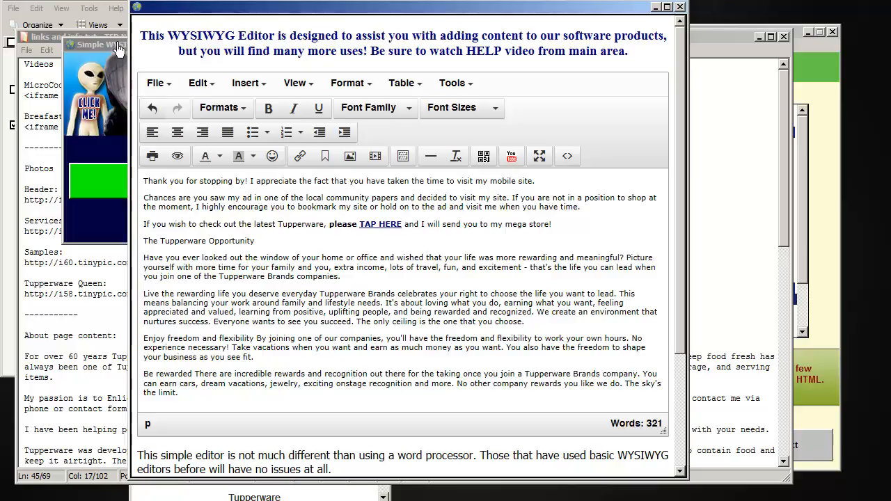
left_click(52, 39)
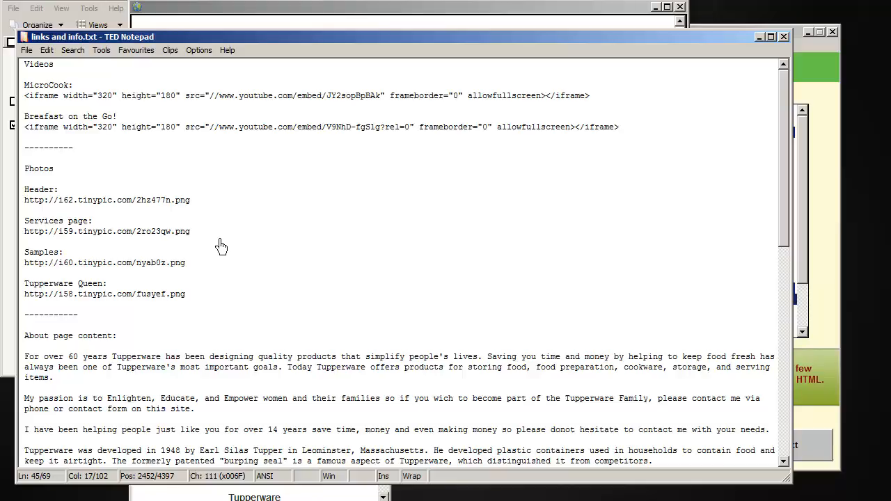
left_click_drag(200, 236, 26, 244)
key("ctrl+c")
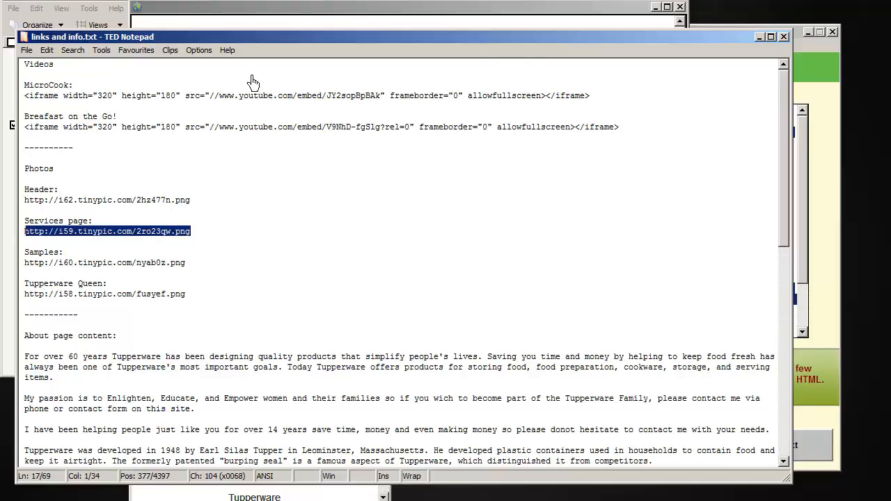
left_click(586, 18)
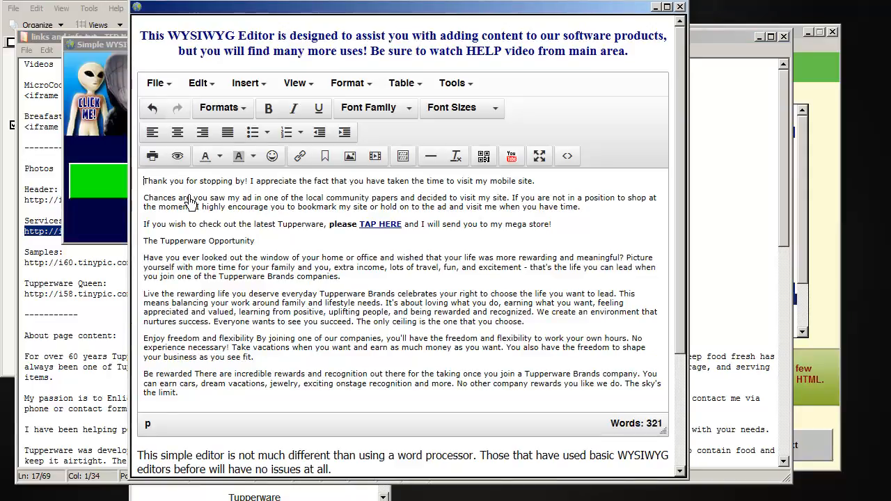
key("Return")
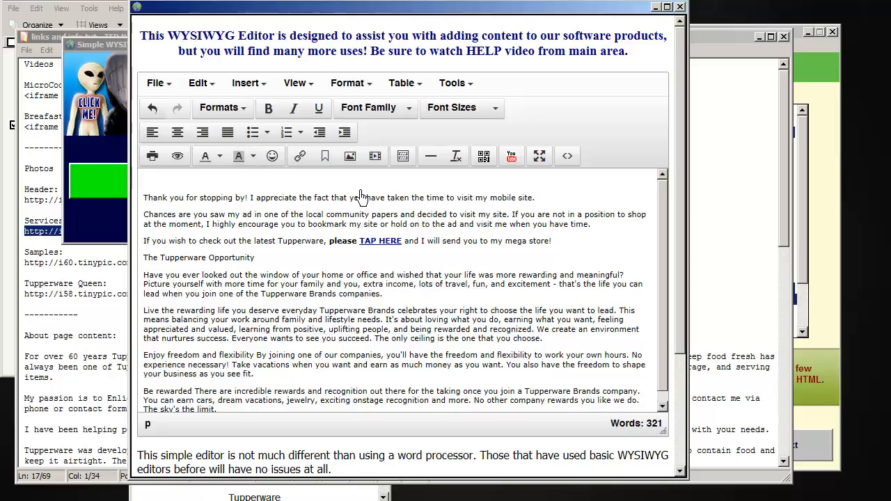
left_click(350, 157)
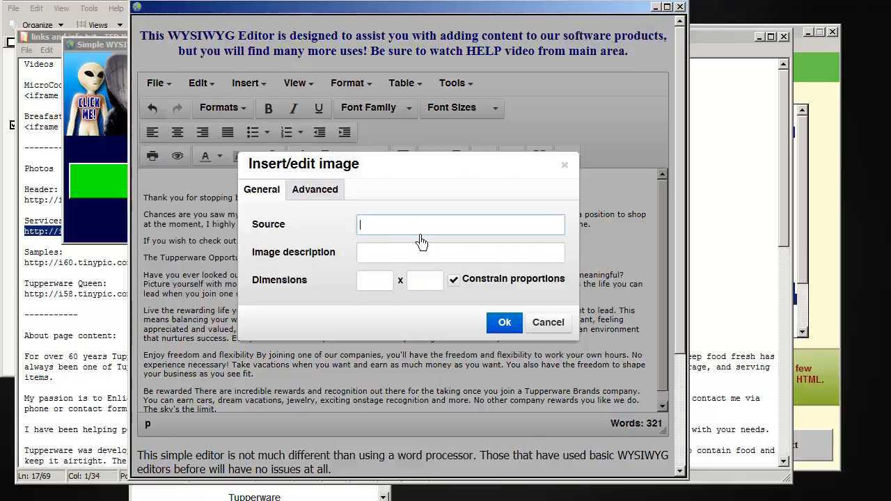
key("ctrl+v")
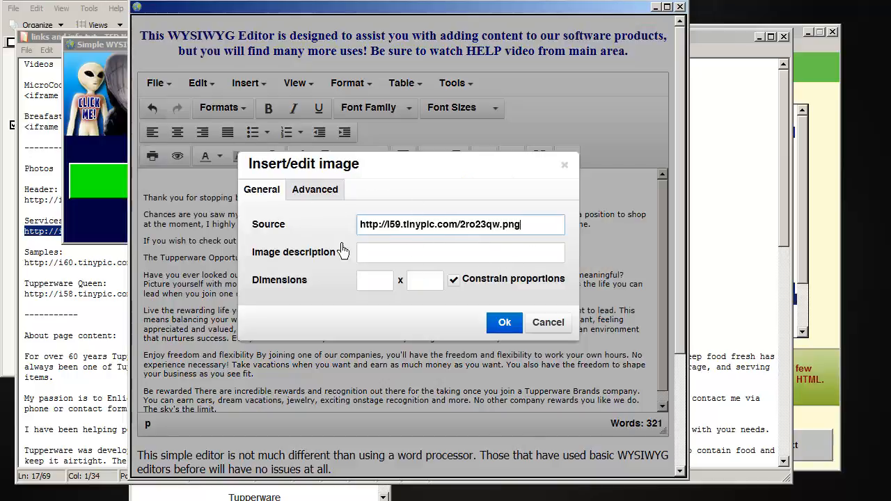
left_click(412, 256)
left_click(390, 285)
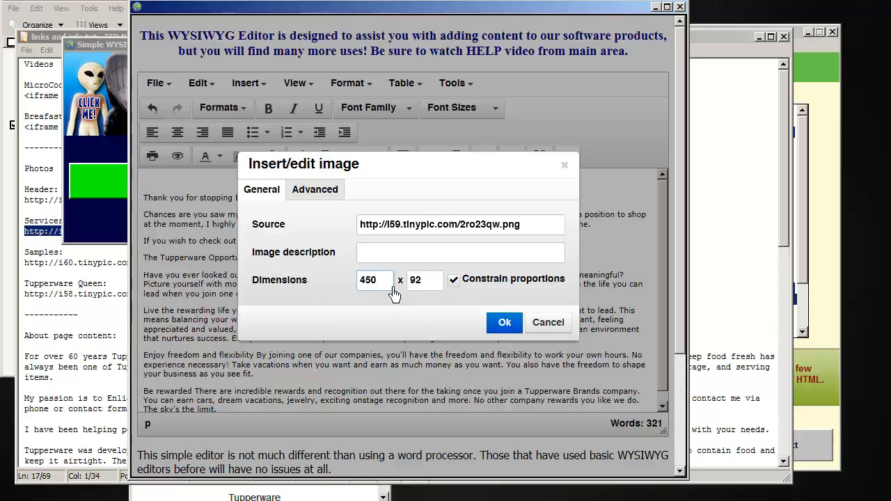
left_click(413, 256)
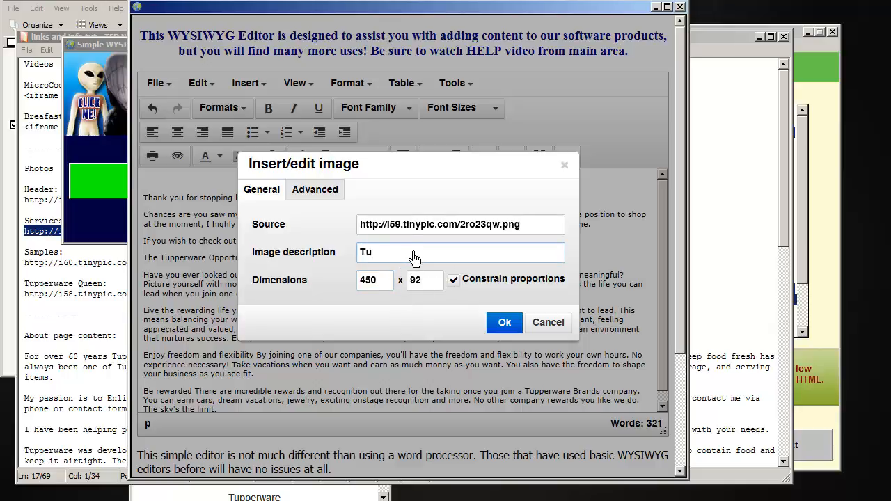
type("Tupperware")
left_click(330, 202)
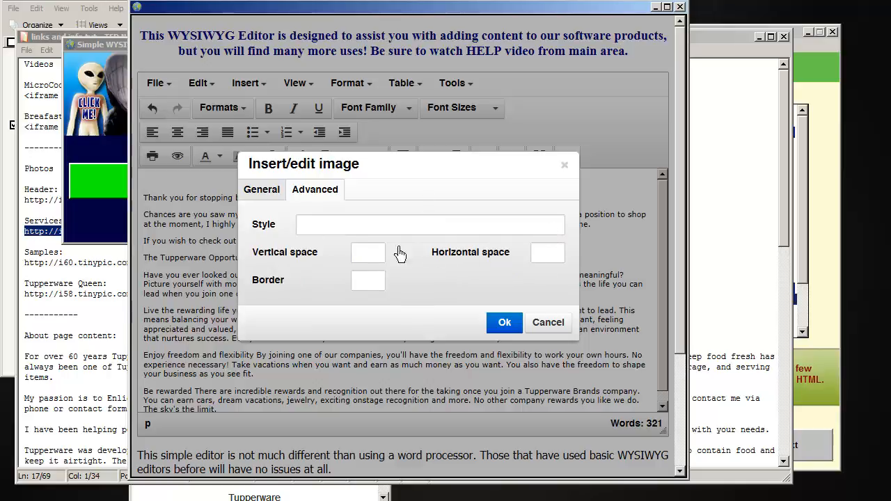
left_click(516, 325)
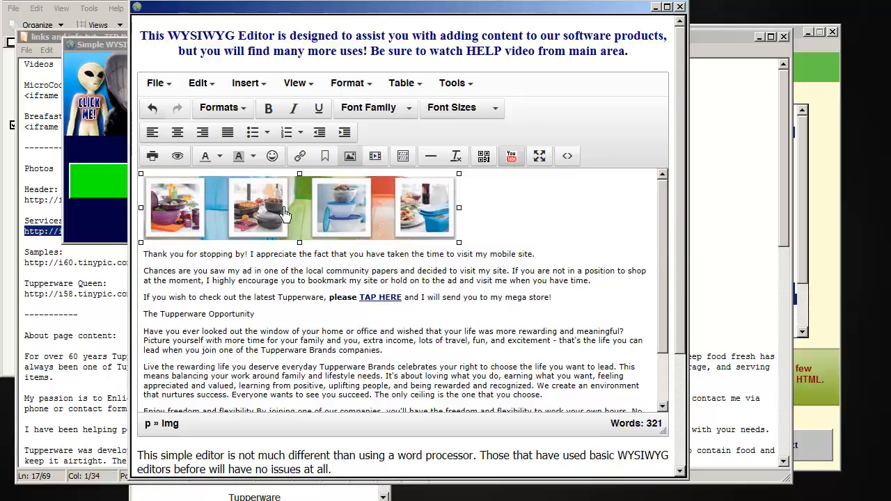
left_click(350, 156)
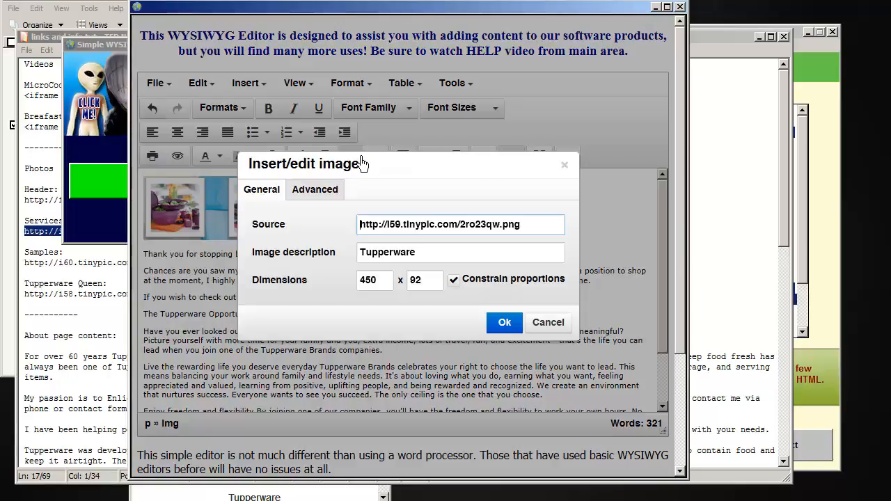
left_click(324, 194)
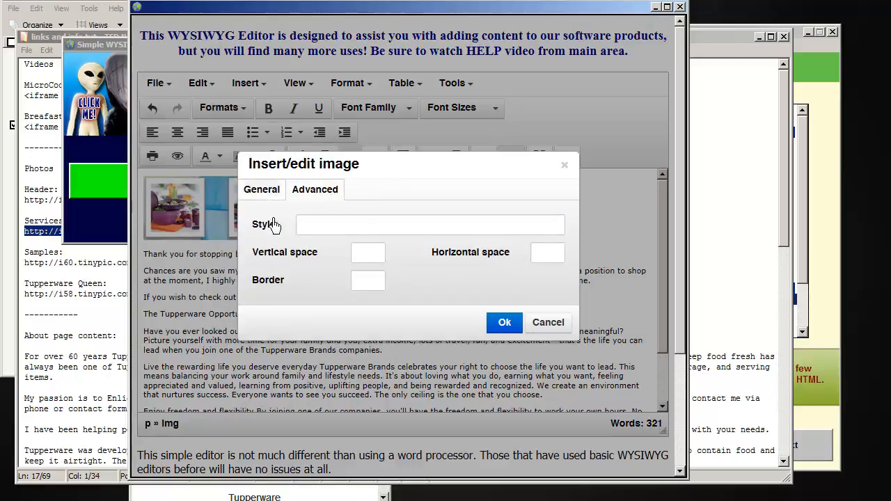
left_click(565, 326)
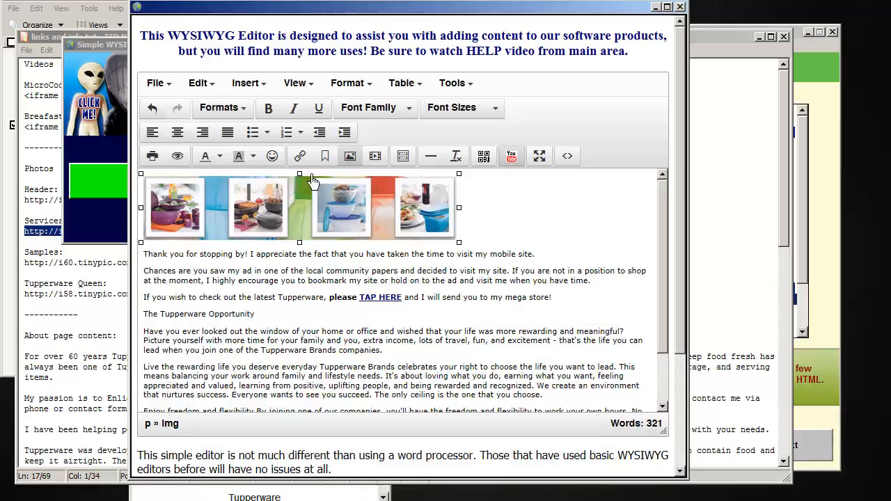
Step: Center the banner image, and open the page's HTML source code and select all of it without editing
left_click(188, 137)
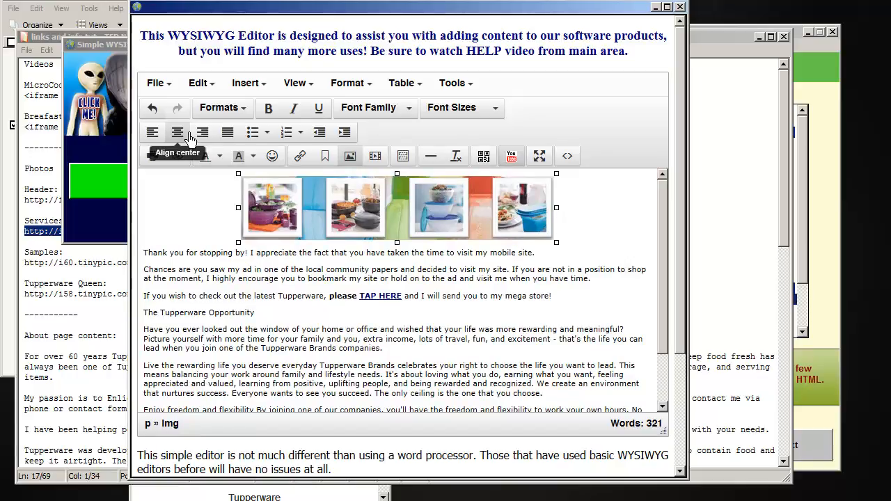
left_click(579, 161)
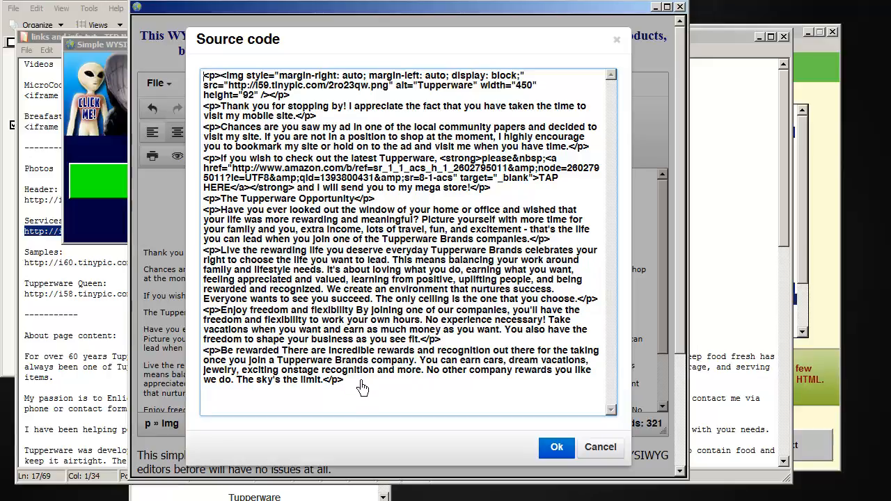
left_click_drag(363, 388, 189, 61)
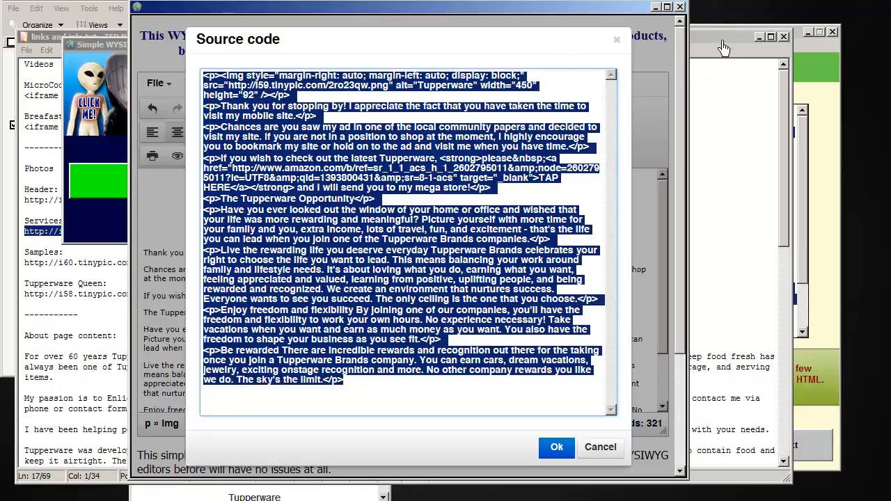
left_click(603, 449)
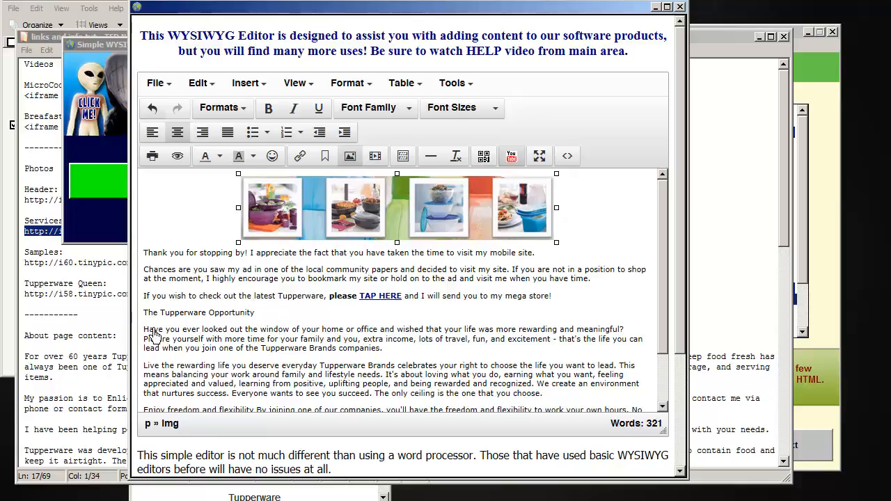
Step: Place the cursor before the "Have you ever looked" paragraph and copy the Tupperware Queen image URL from TED Notepad, returning to the WYSIWYG editor
left_click(155, 339)
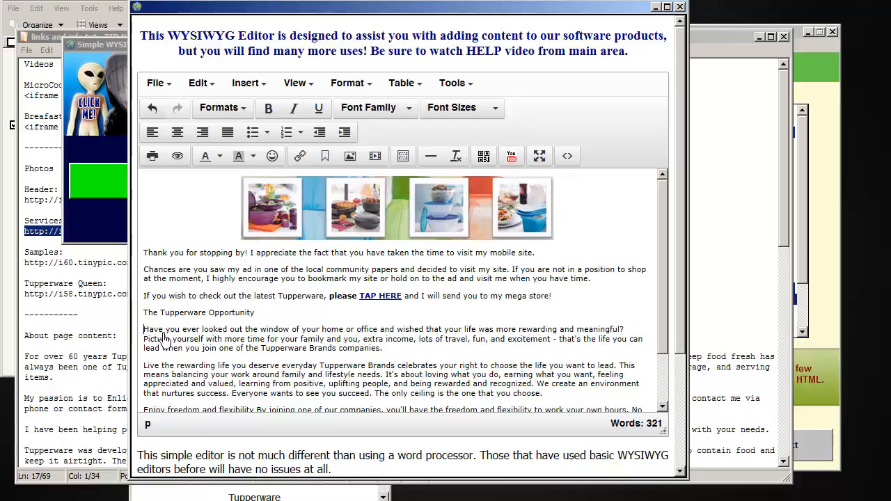
left_click(100, 298)
left_click(187, 298)
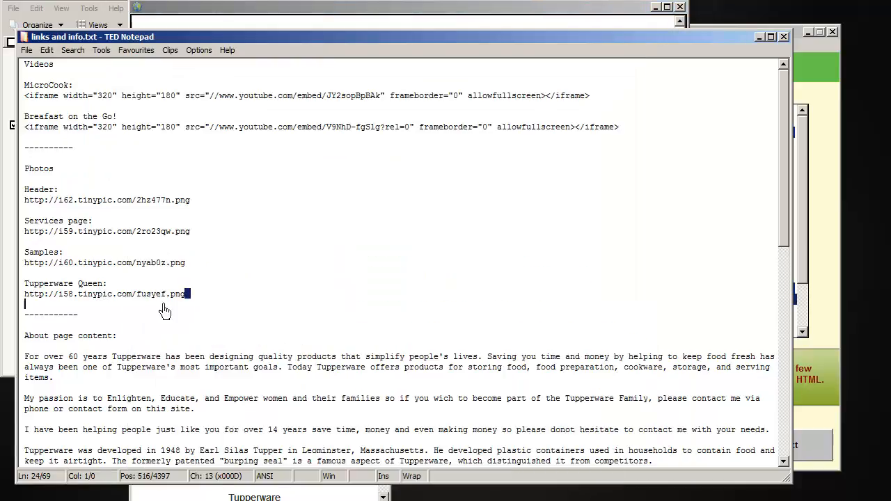
left_click(27, 299, "shift")
key("ctrl+c")
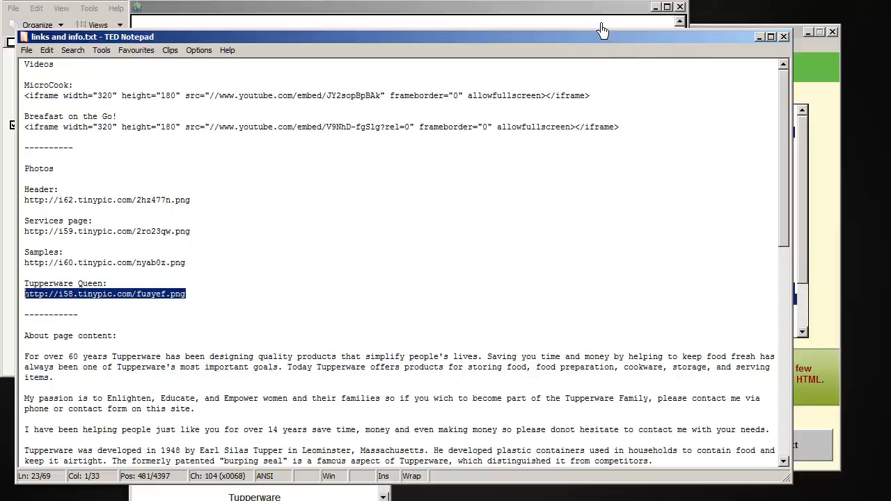
left_click(574, 21)
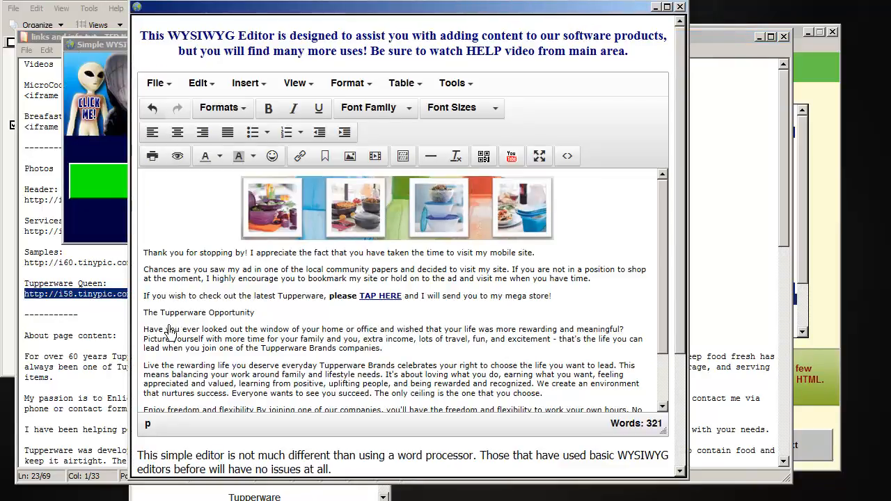
left_click(403, 156)
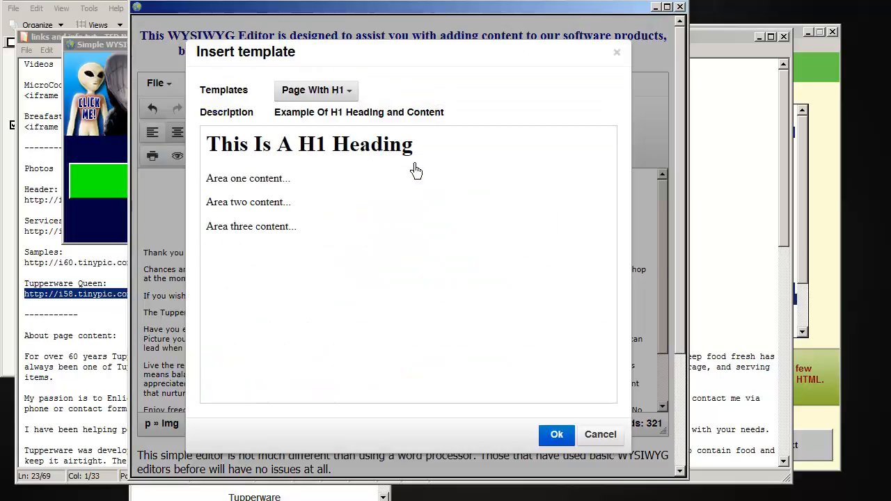
left_click(351, 92)
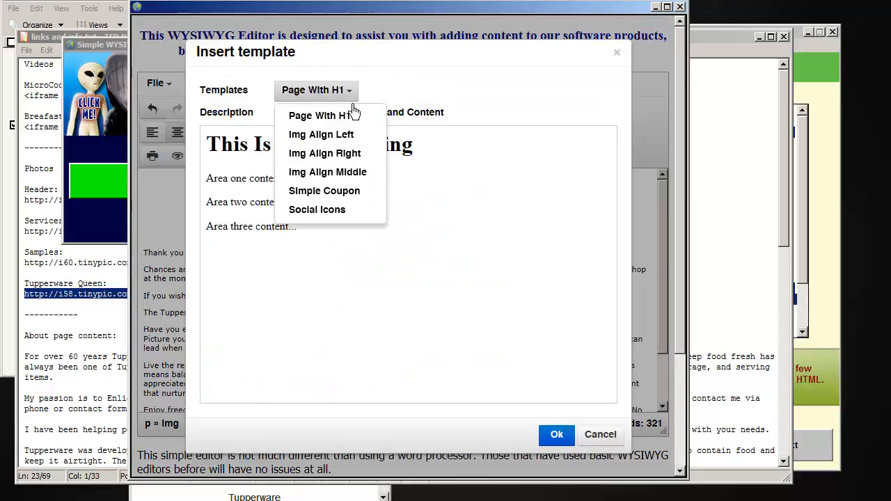
left_click(332, 142)
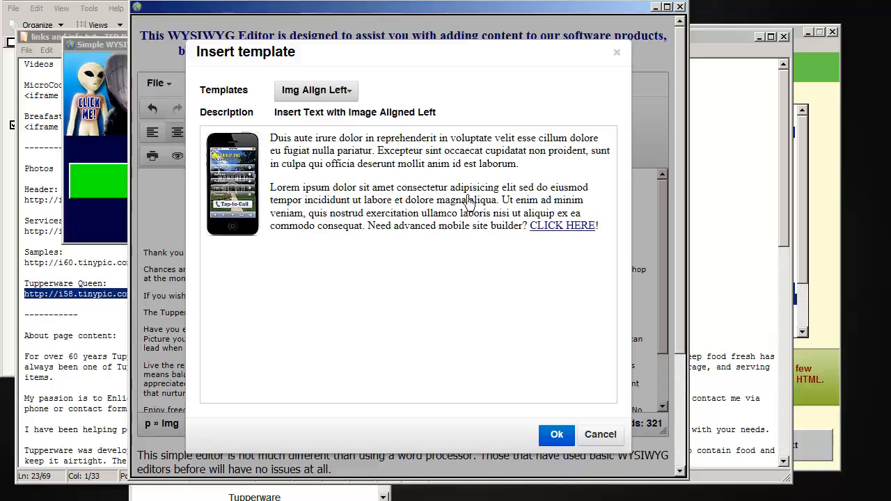
left_click(609, 437)
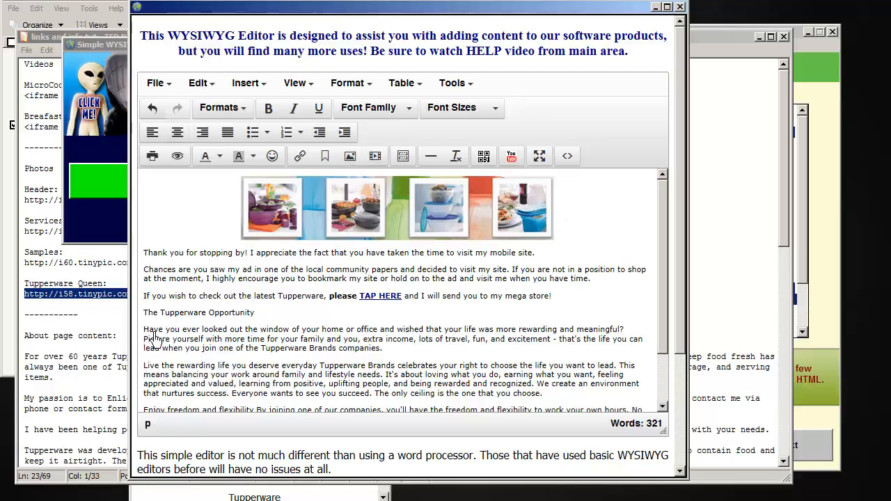
left_click(350, 156)
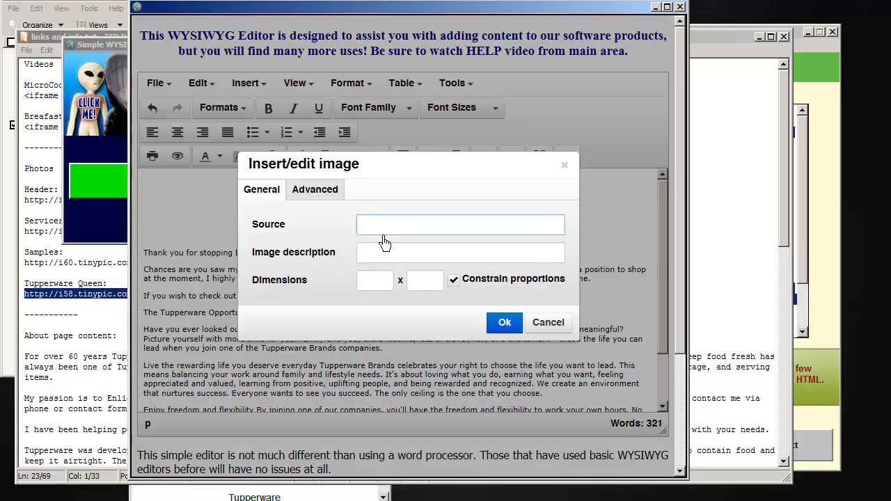
key("ctrl+v")
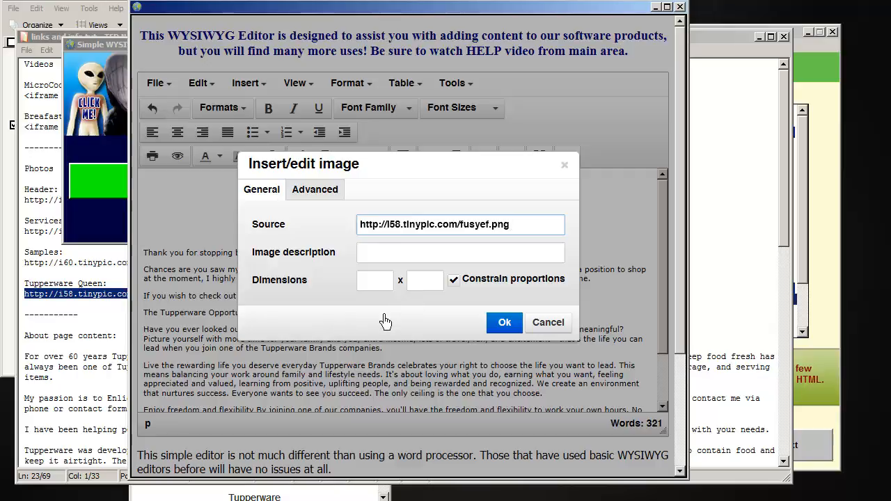
left_click(408, 256)
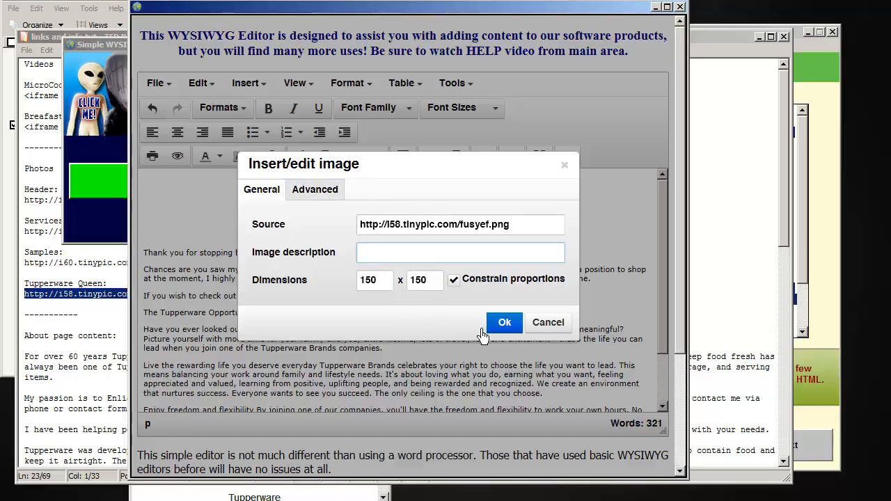
left_click(504, 322)
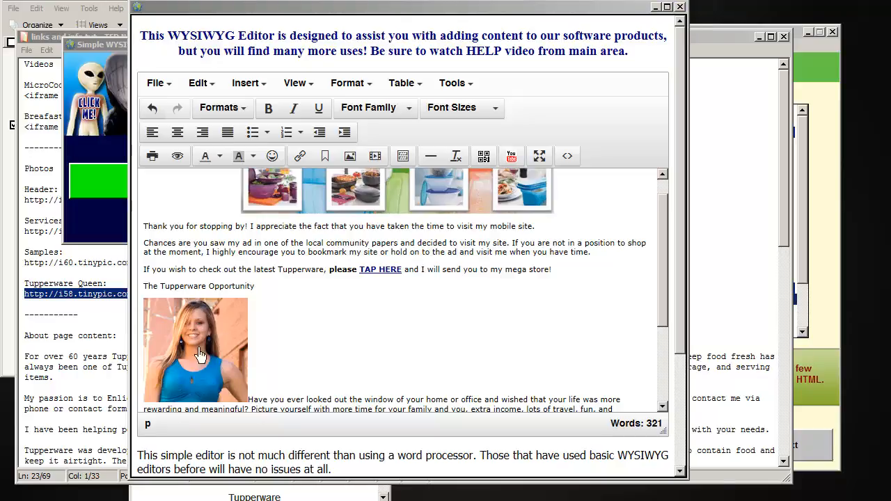
left_click(241, 357)
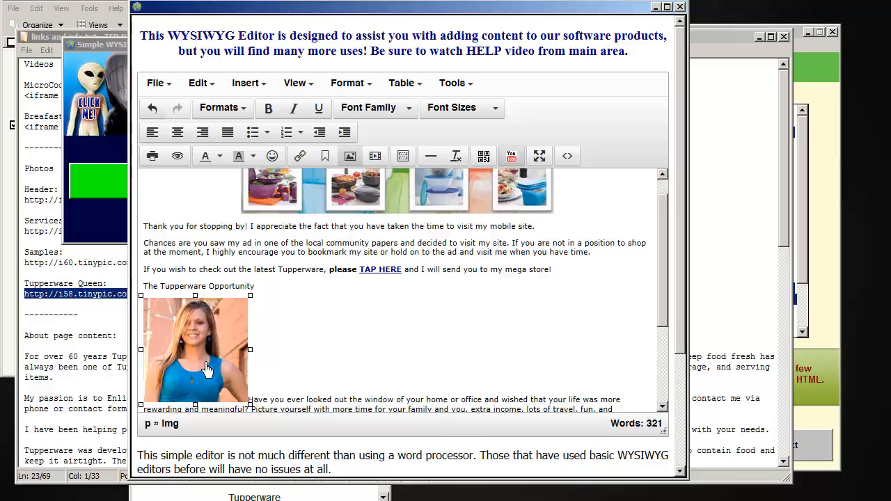
key("Delete")
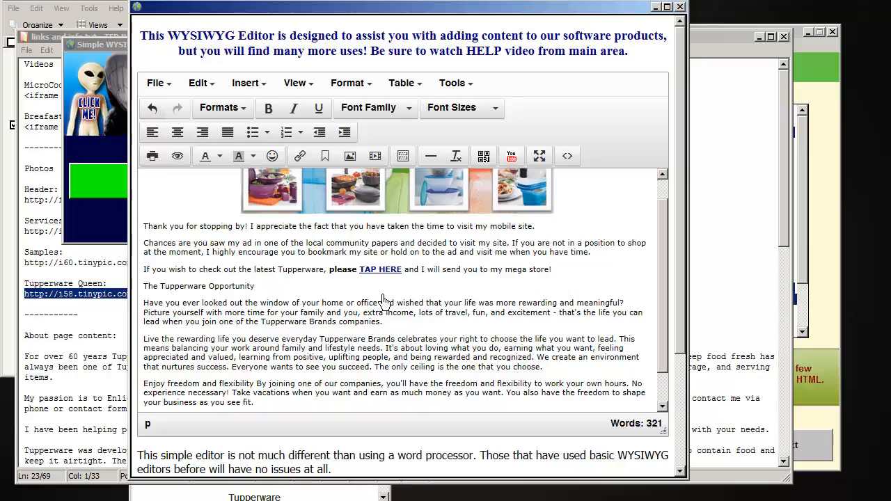
Step: Insert the "Img Align Left" template on a new line above the "Have you ever looked" paragraph
key("Return")
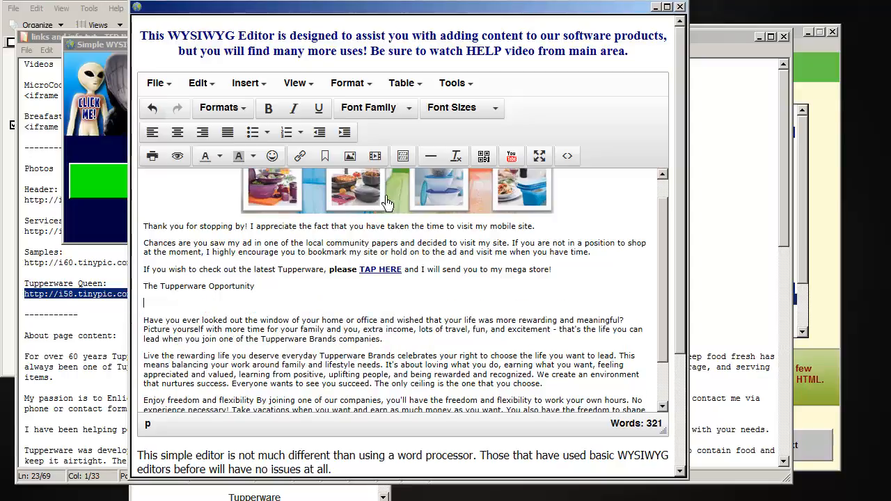
left_click(409, 159)
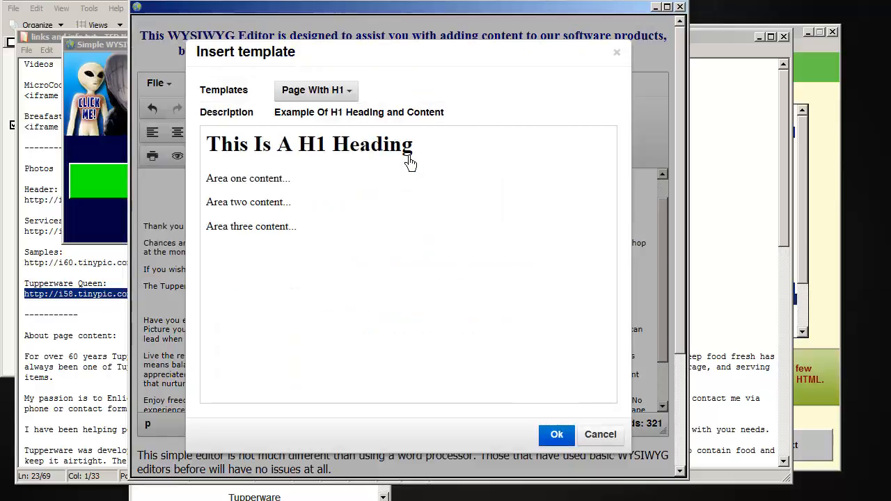
left_click(351, 94)
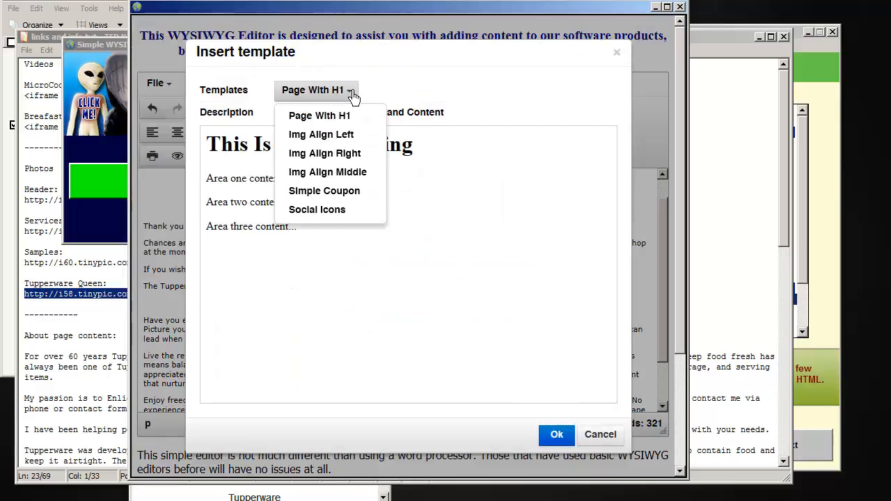
left_click(339, 141)
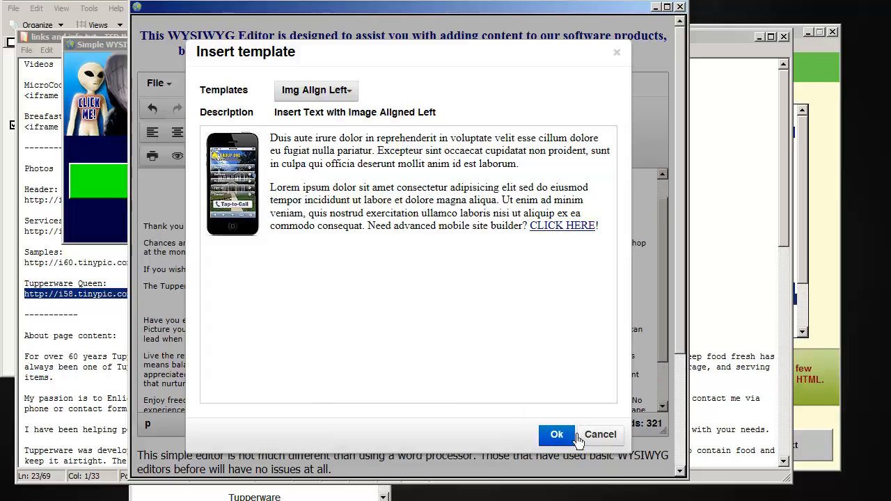
left_click(554, 435)
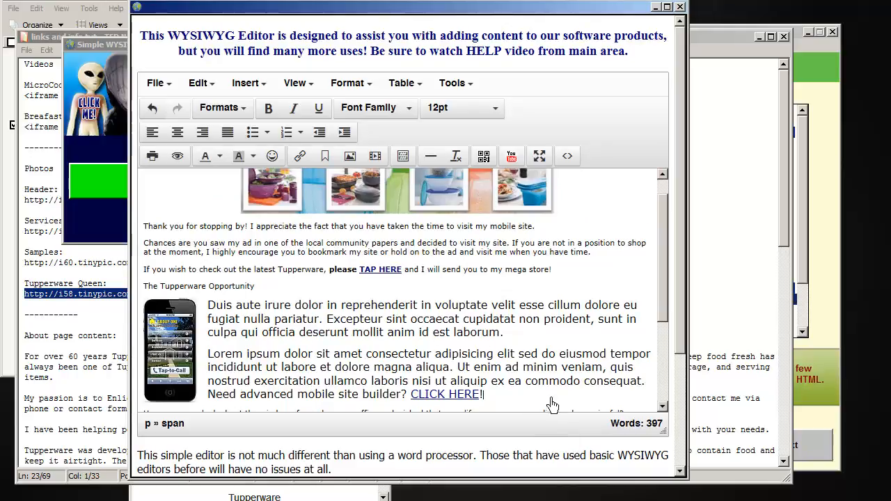
left_click_drag(503, 395, 219, 311)
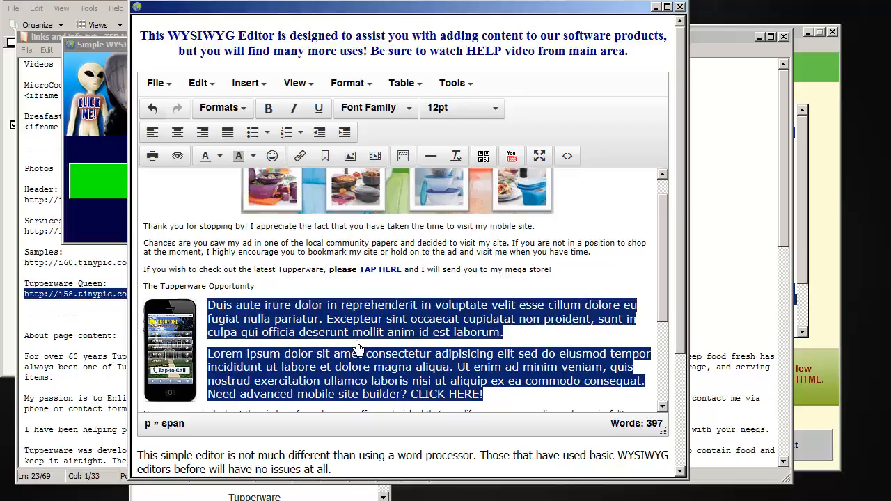
left_click(171, 352)
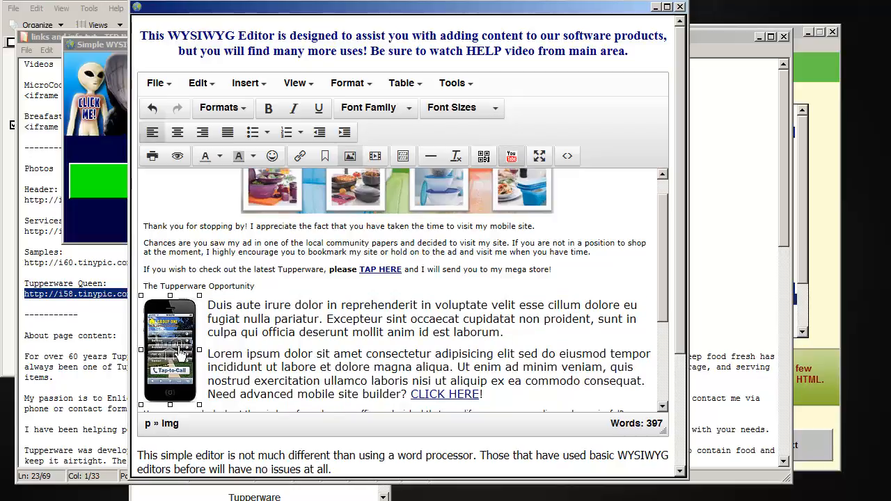
left_click(53, 39)
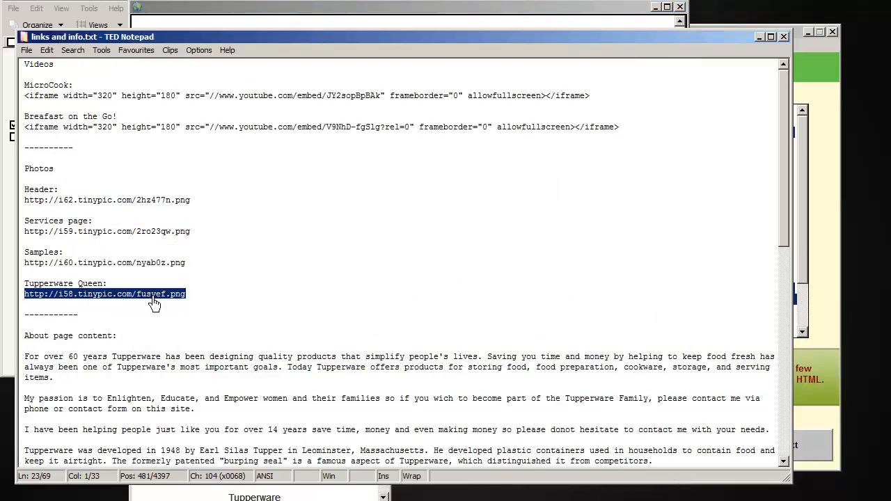
left_click(341, 10)
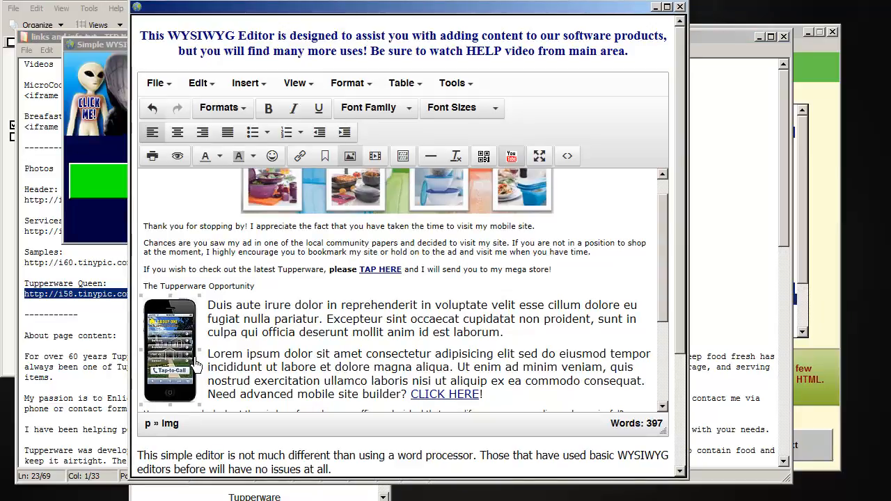
left_click(187, 361)
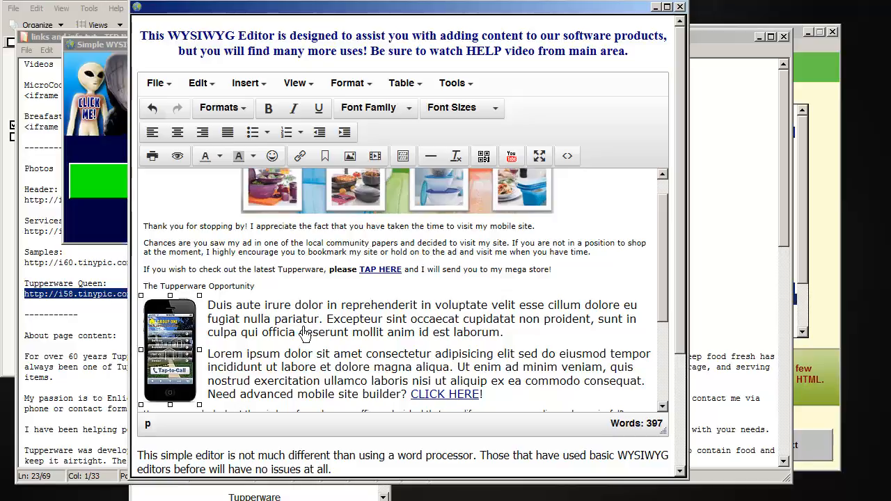
left_click(187, 344)
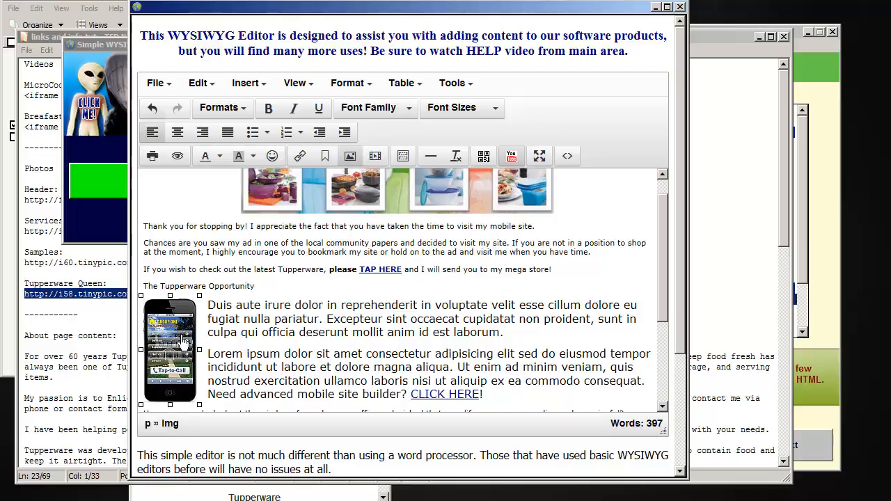
left_click(350, 156)
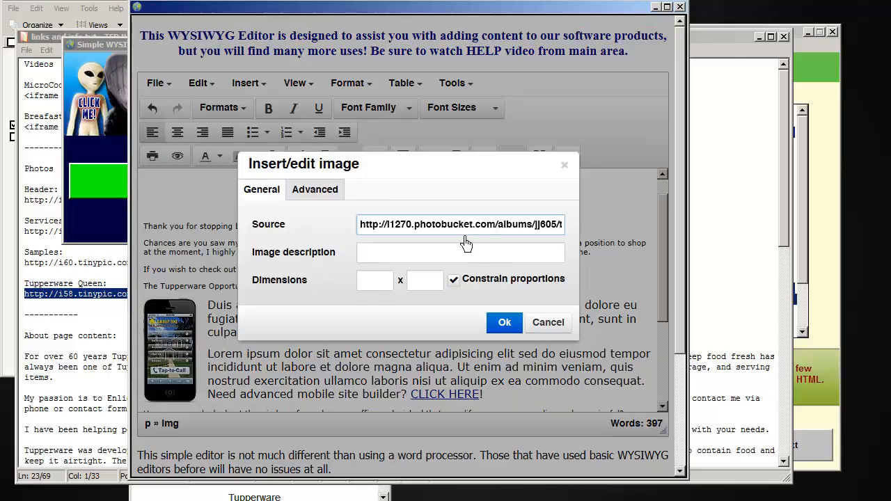
triple_click(515, 231)
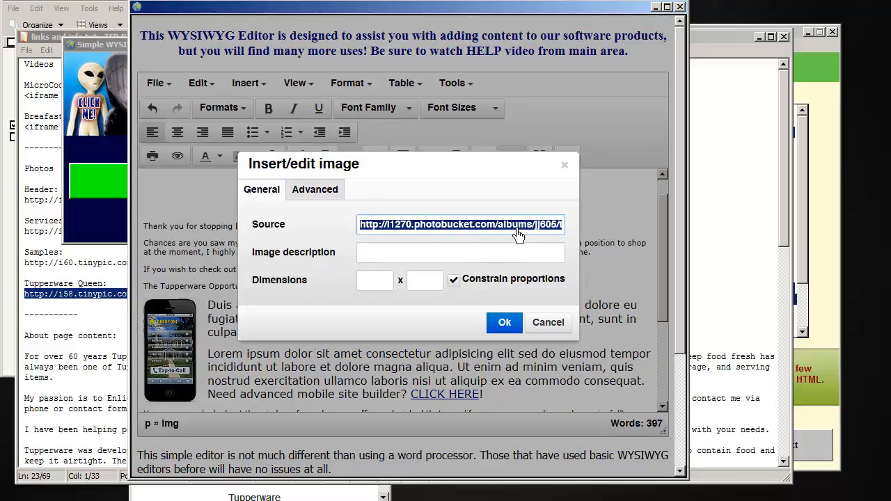
type("http://i58.tinypic.com/fusyef.png")
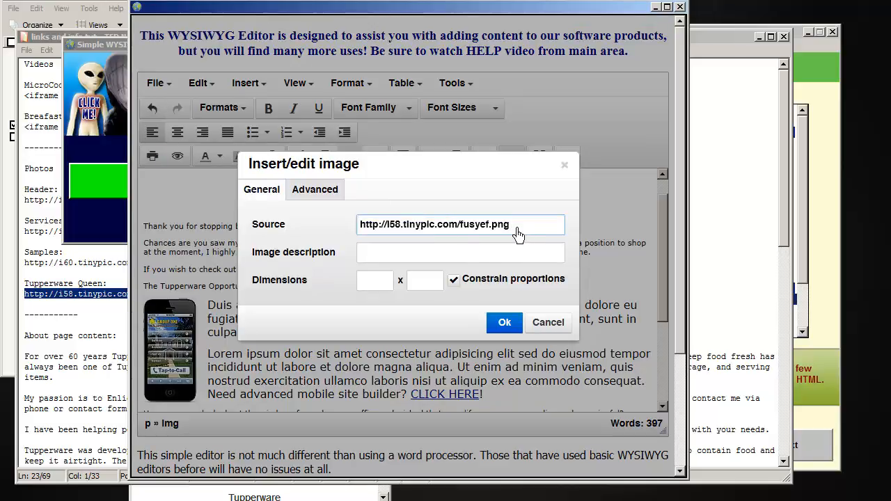
left_click(328, 196)
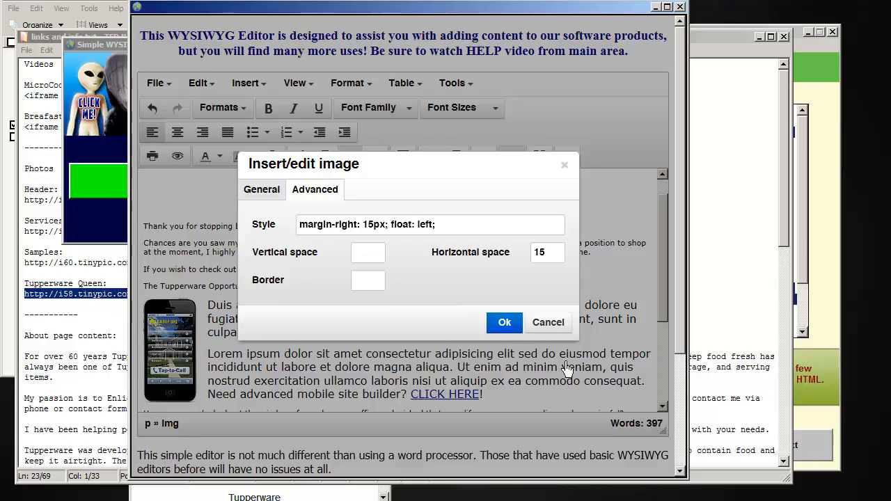
left_click(512, 327)
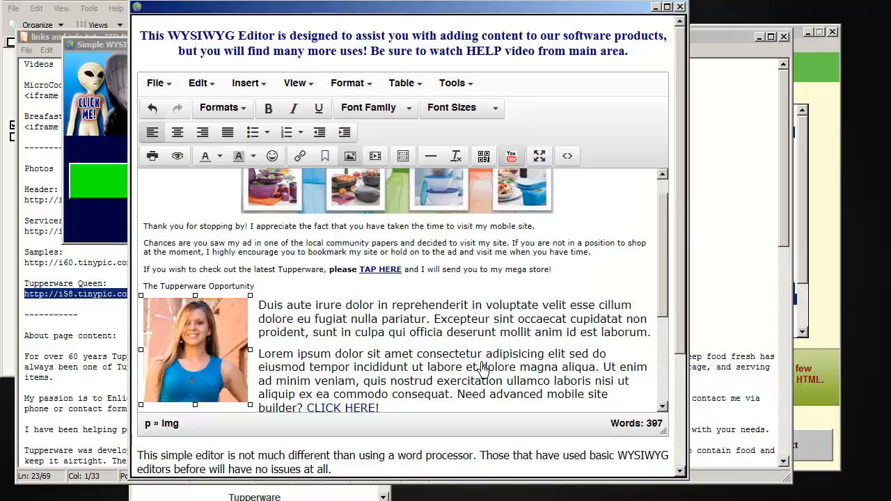
Step: Delete the two placeholder paragraphs beside the photo so the "Have you ever looked" text wraps around it
left_click(425, 336)
scroll(424, 336, "down", 2)
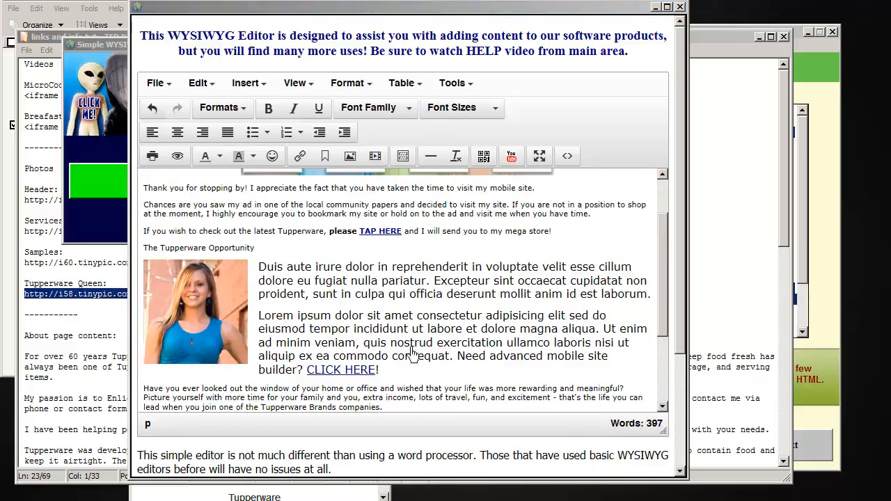
left_click(153, 393)
left_click_drag(209, 380, 266, 274)
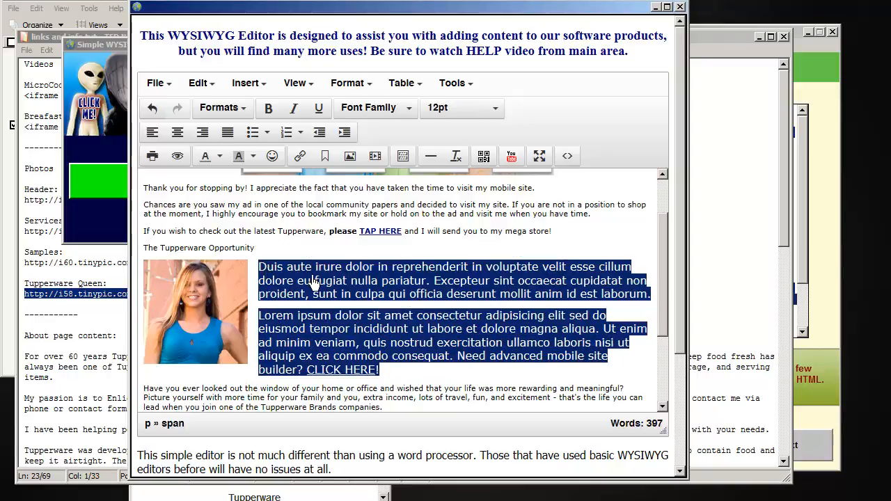
key("Delete")
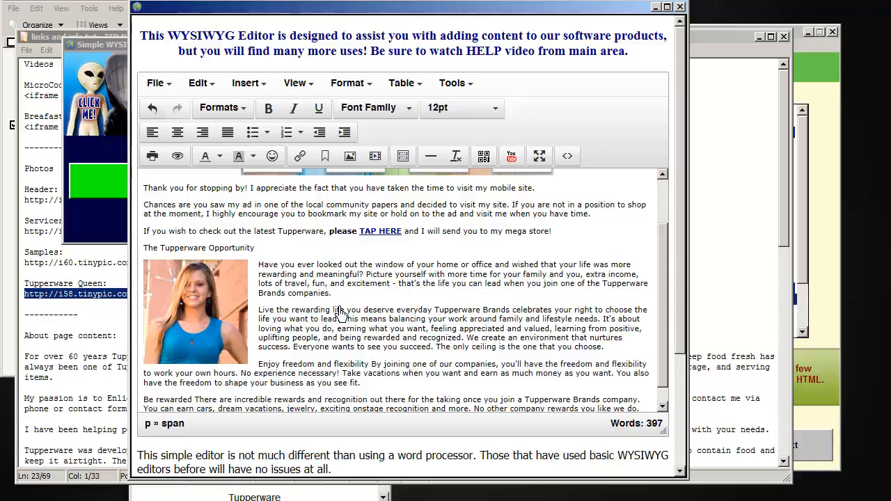
scroll(373, 340, "down", 1)
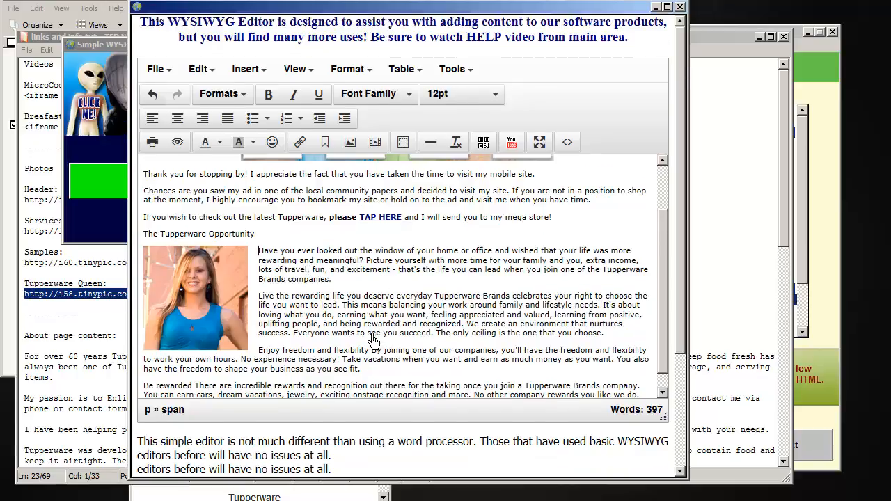
scroll(374, 339, "down", 2)
scroll(394, 319, "up", 1)
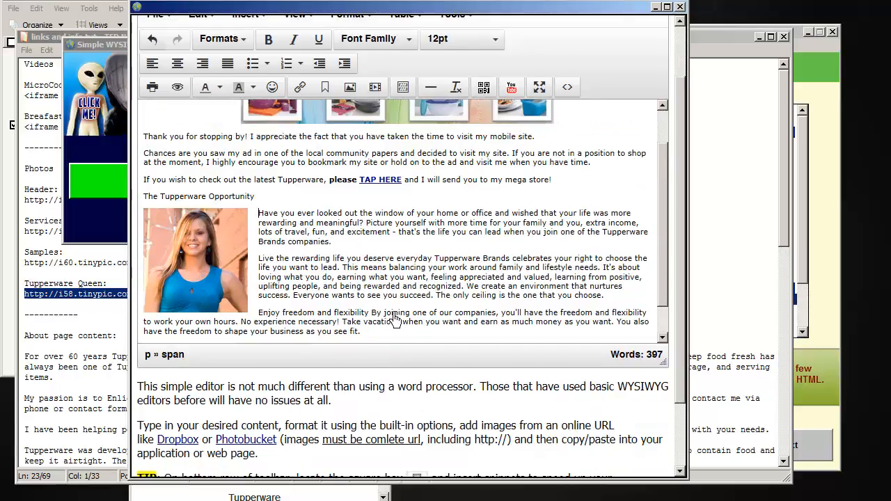
scroll(664, 275, "up", 2)
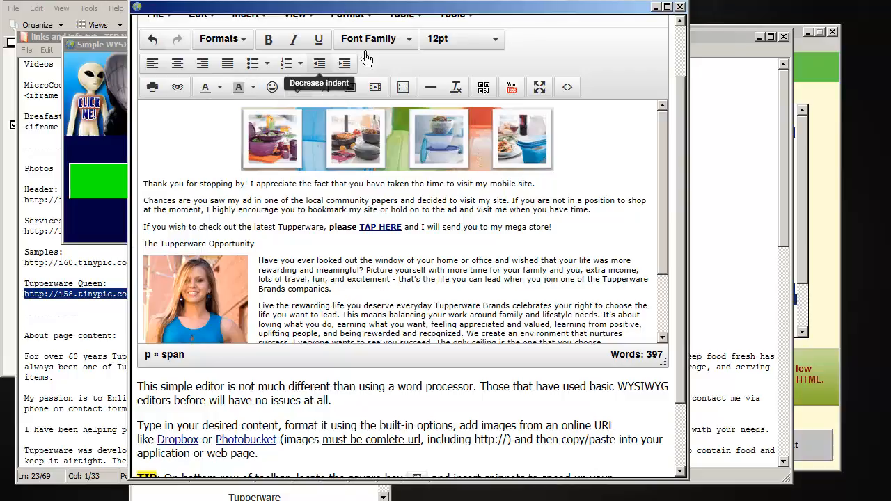
Step: Copy the MicroCook YouTube iframe code from links and info.txt in TED Notepad and return to the WYSIWYG editor
left_click(62, 43)
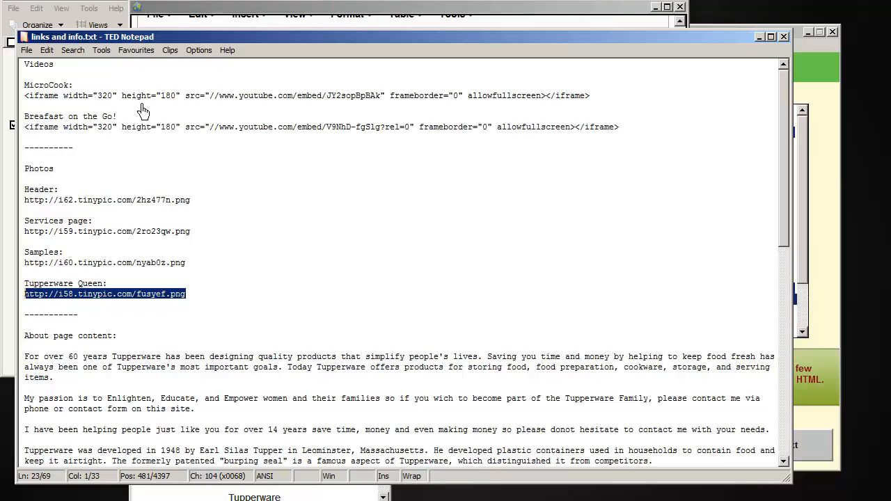
left_click(605, 101)
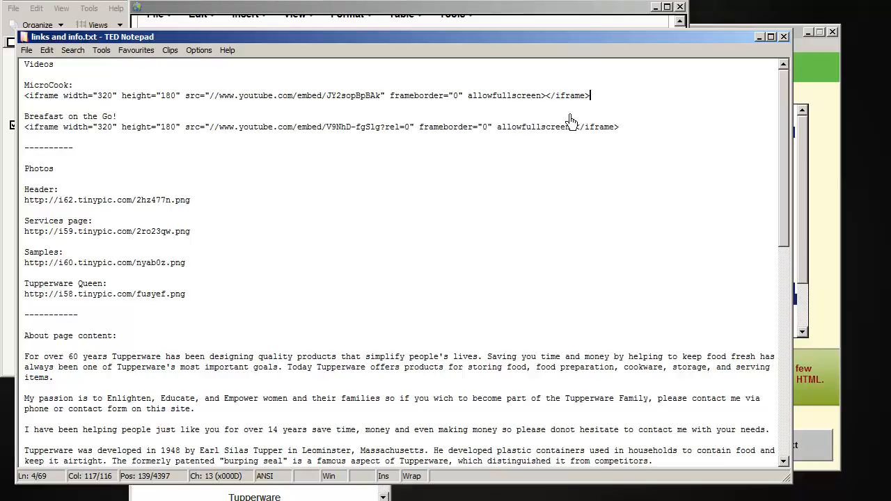
left_click_drag(610, 104, 14, 103)
key("ctrl+c")
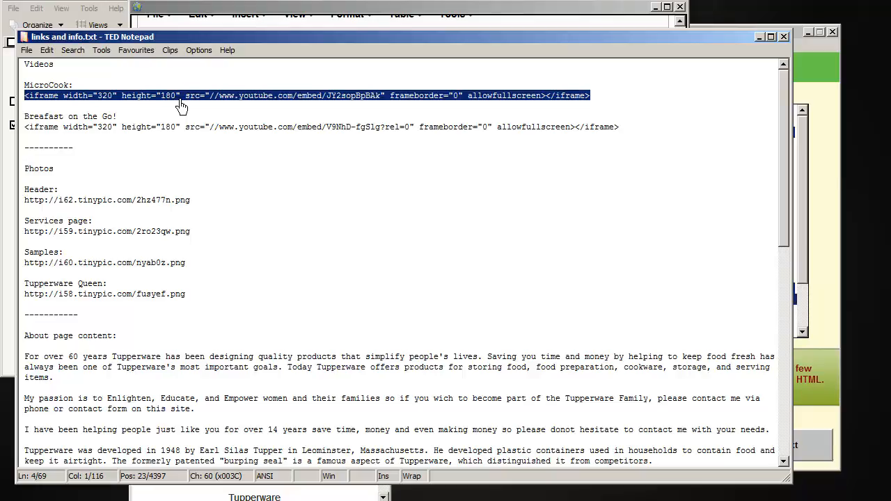
left_click(613, 14)
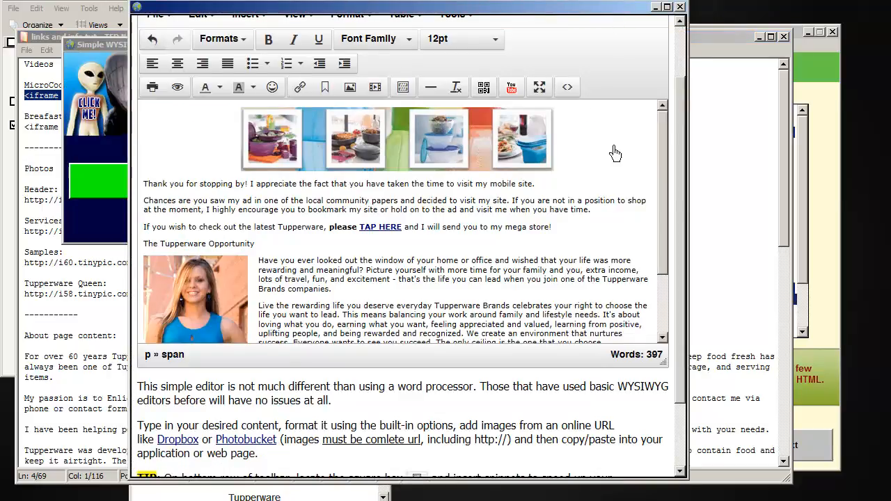
Step: Add a new line with the placeholder word "video" after the "Enjoy freedom and flexibility" paragraph
scroll(670, 227, "down", 3)
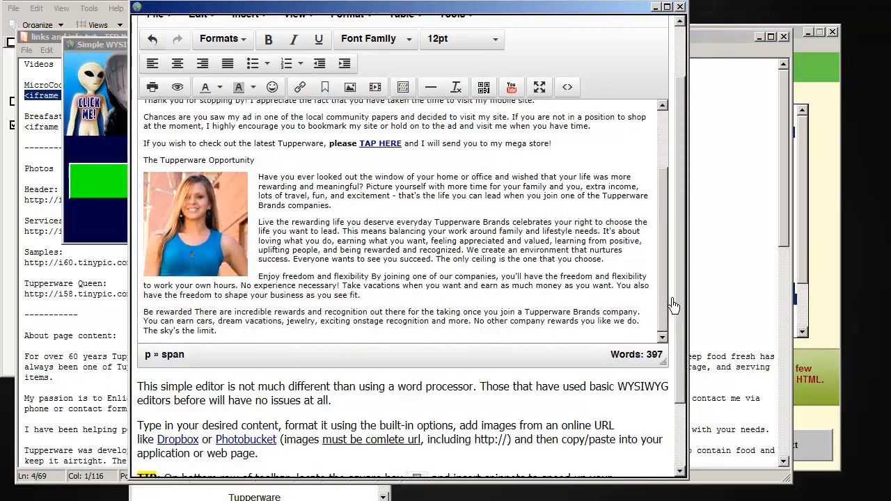
left_click(401, 302)
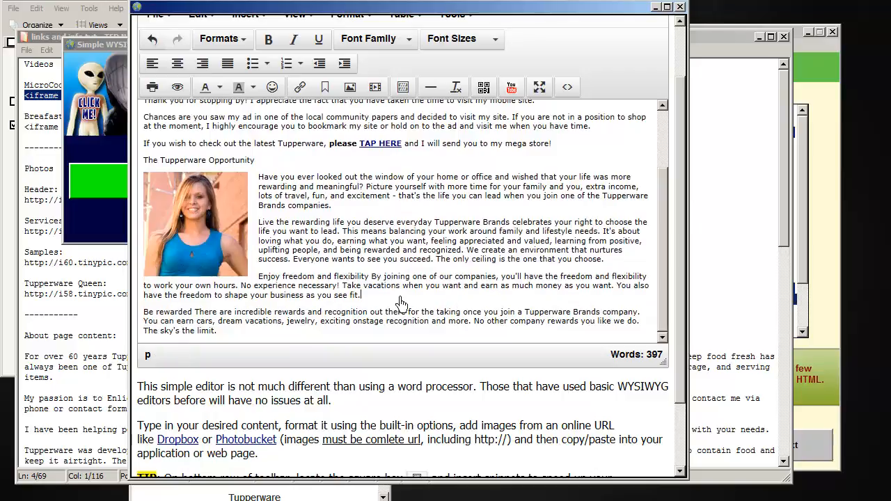
key("Return")
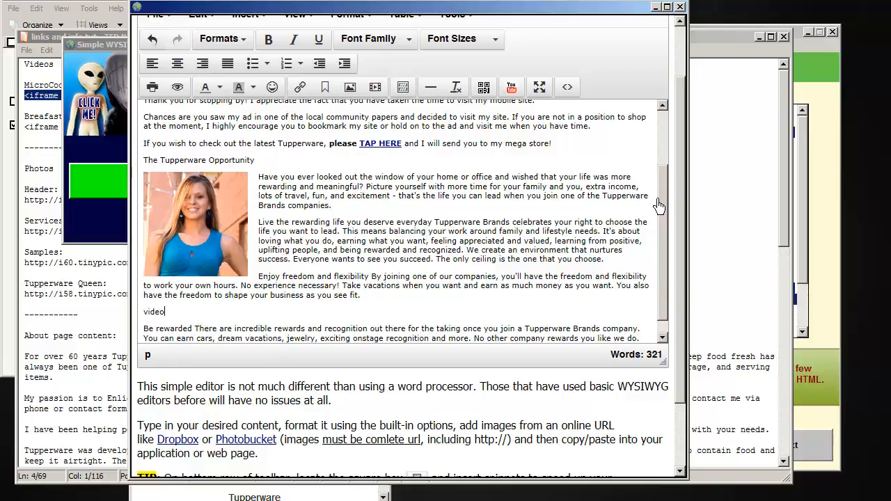
Step: In the page's HTML source code, replace the word "video" with the copied MicroCook iframe code and apply it
left_click(581, 95)
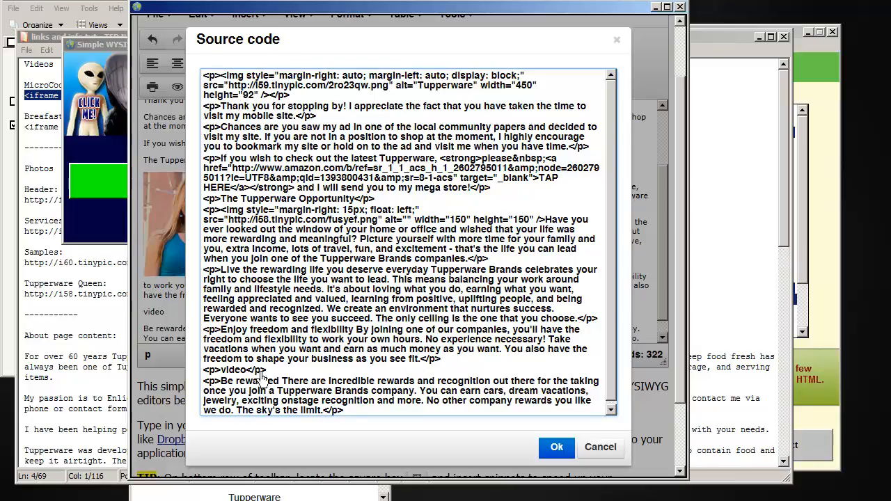
double_click(235, 371)
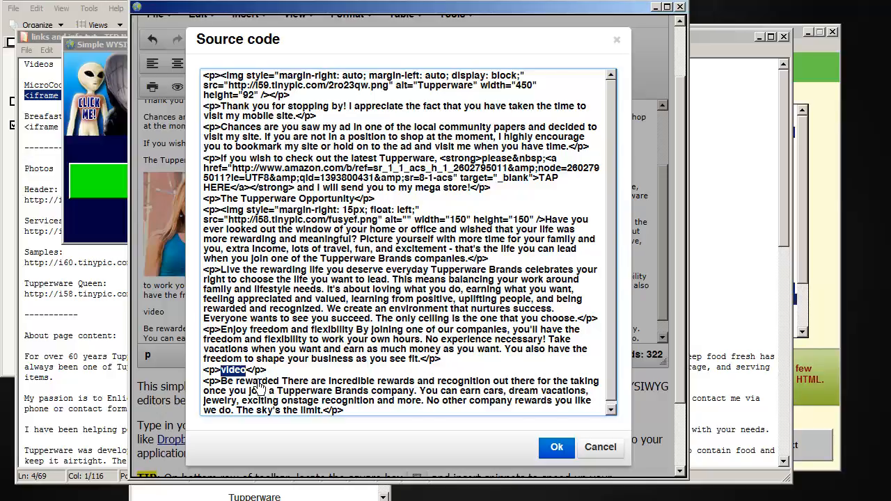
key("ctrl+v")
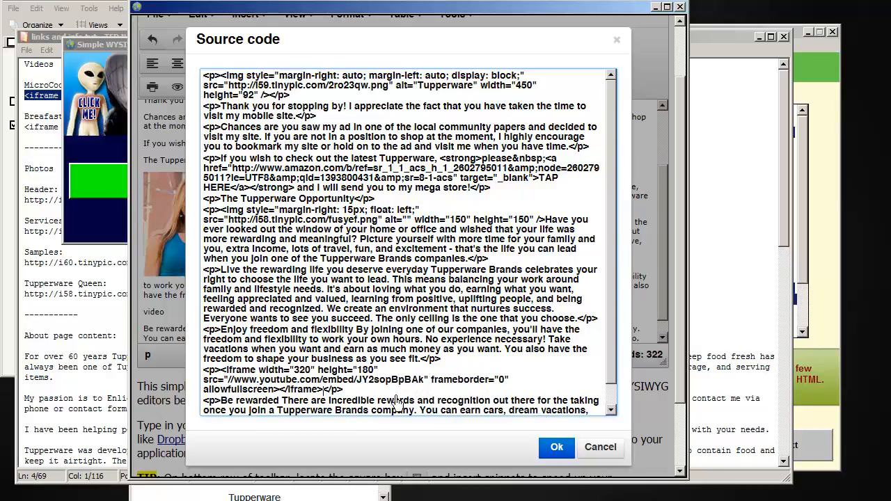
left_click(559, 448)
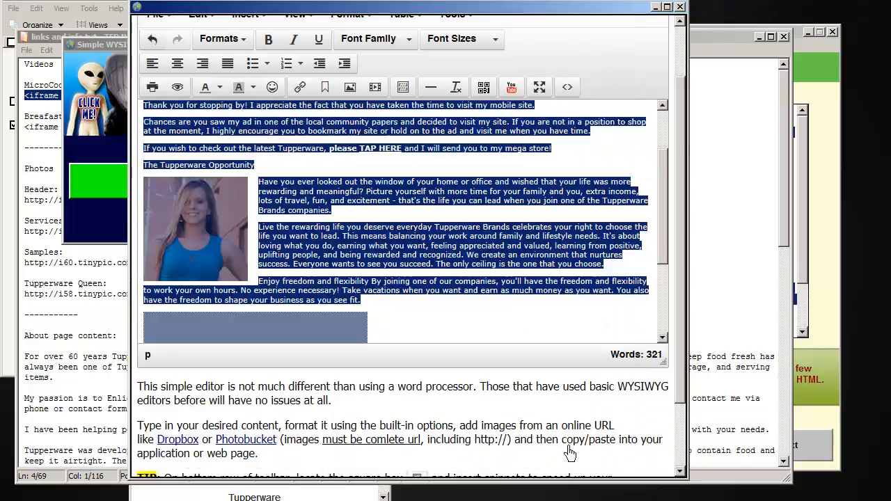
left_click(465, 328)
scroll(465, 328, "down", 5)
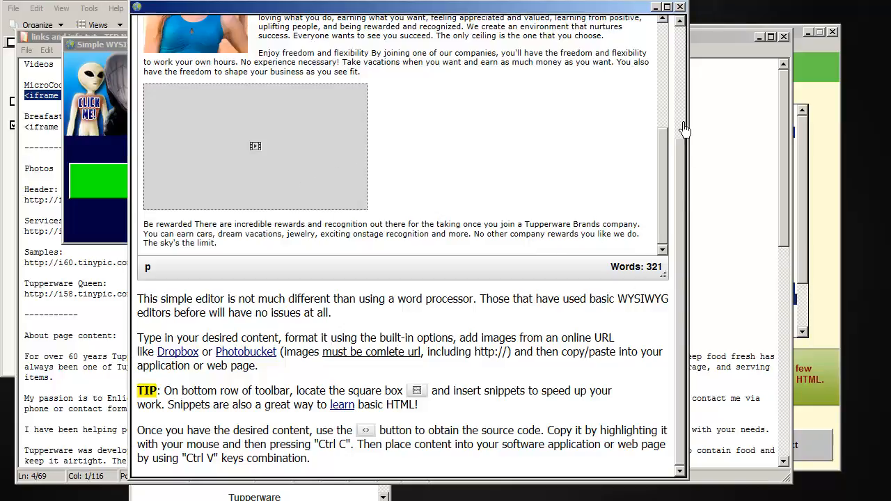
left_click_drag(672, 204, 670, 89)
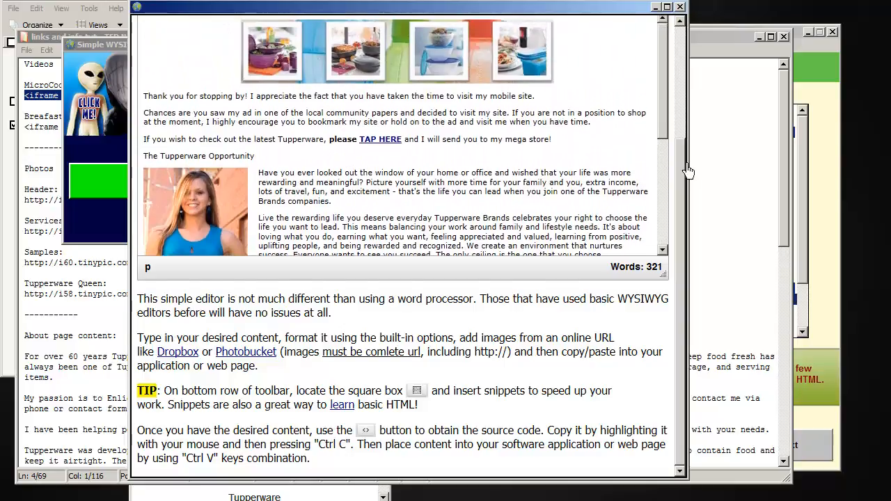
Step: Add an empty line after the "Be rewarded" paragraph at the end of the page
left_click_drag(687, 170, 691, 56)
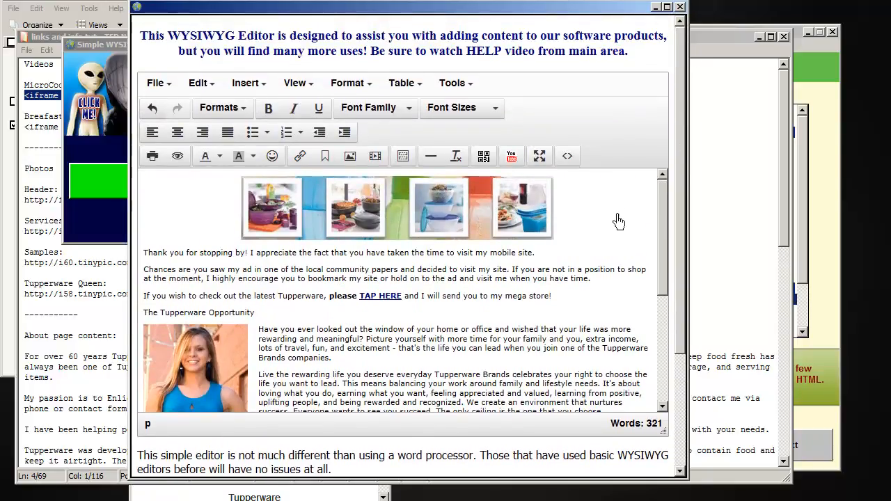
scroll(616, 218, "down", 3)
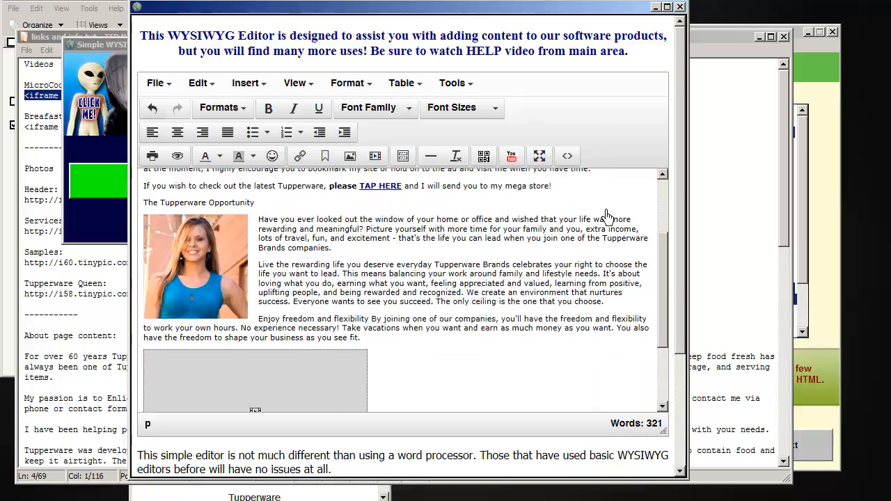
scroll(592, 327, "down", 5)
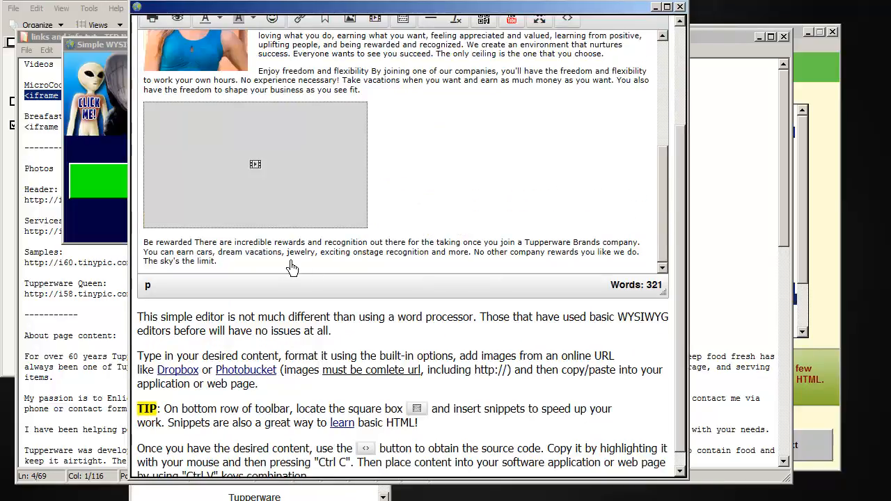
left_click(264, 269)
key("Return")
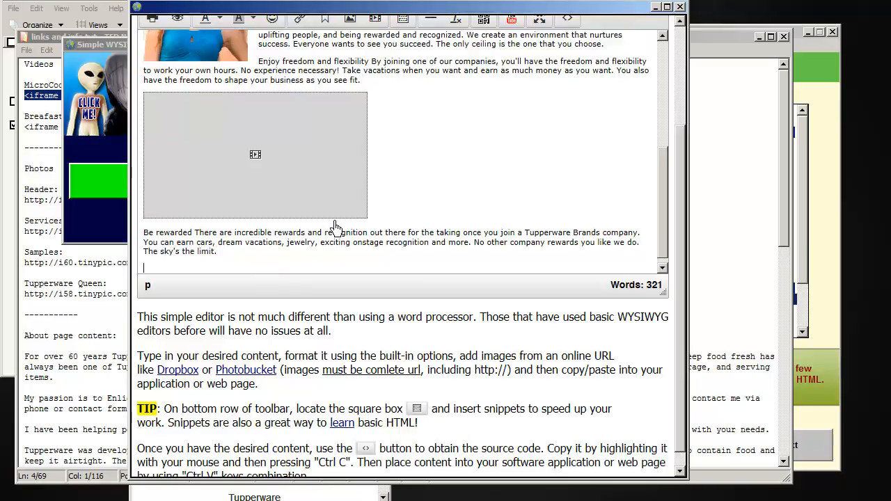
Step: Examine the URL, width and height settings for inserting a YouTube video, and close the dialog without inserting one
left_click_drag(686, 210, 686, 117)
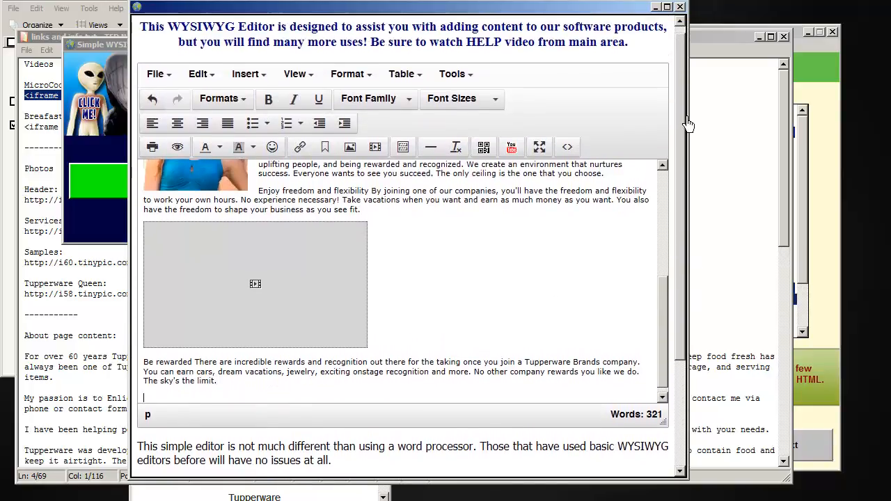
left_click(524, 152)
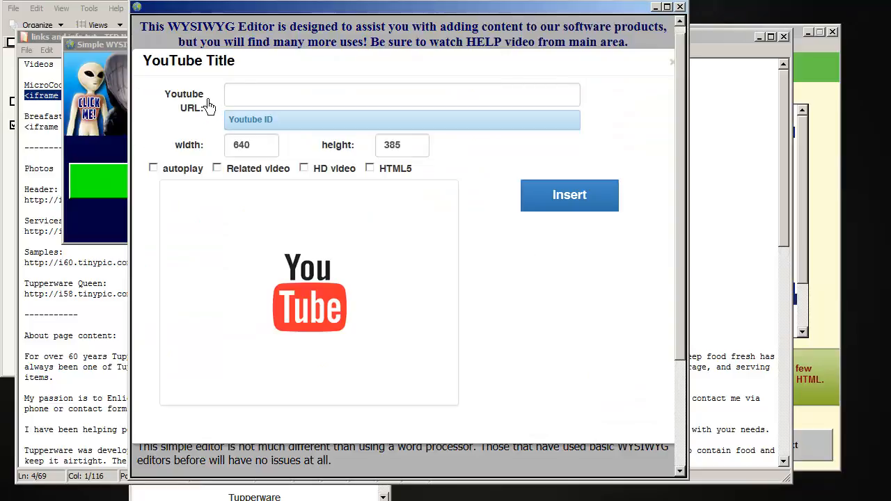
left_click(292, 96)
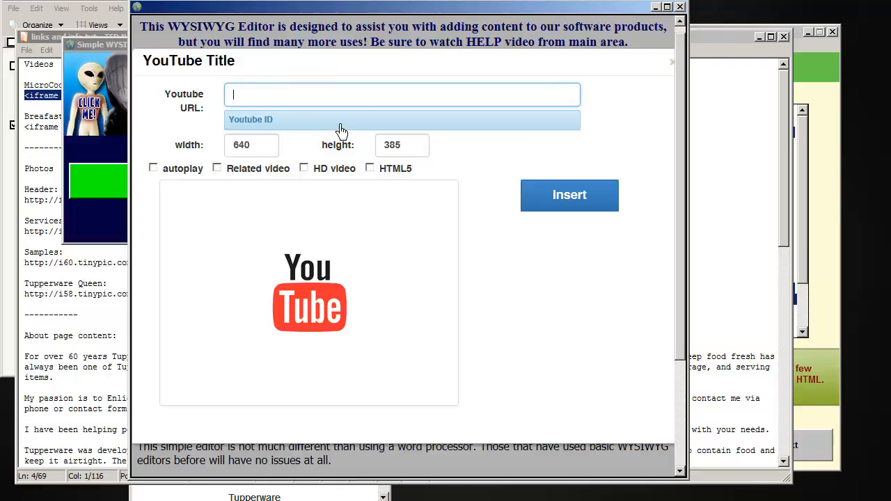
double_click(269, 154)
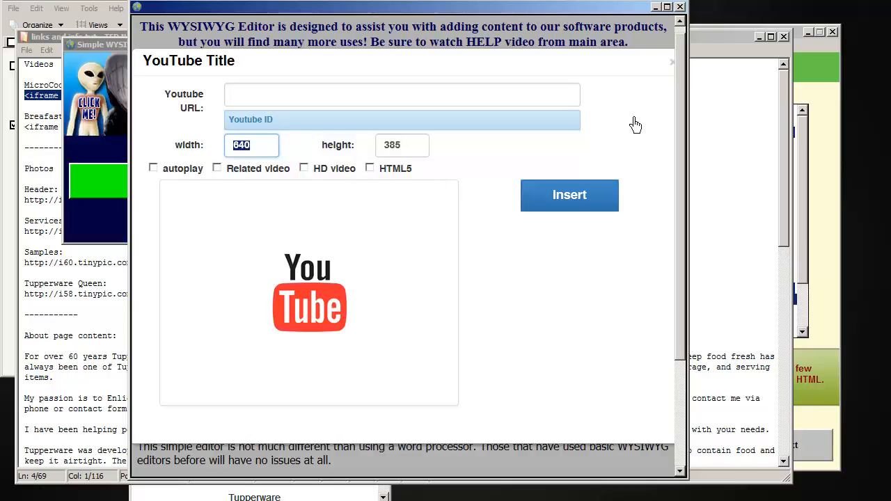
left_click(672, 62)
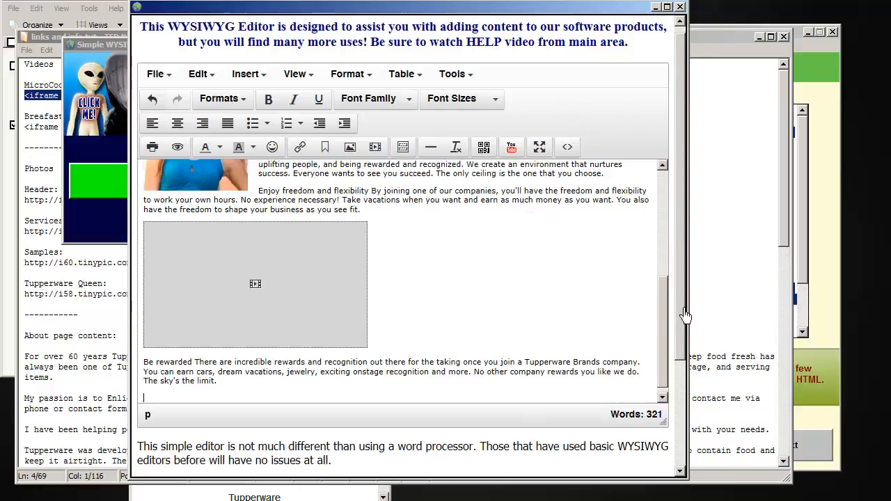
Step: Delete all of the page's HTML source code and apply the change to empty the editor
left_click_drag(667, 319, 679, 211)
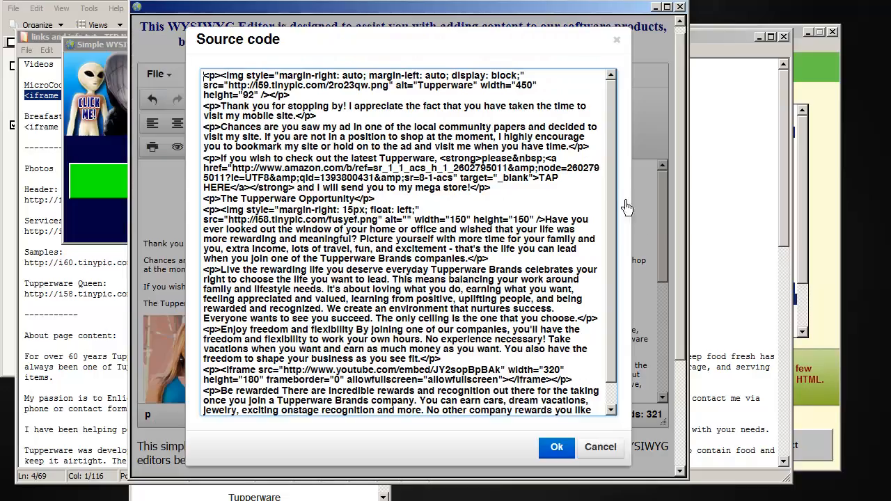
left_click(568, 147)
scroll(617, 390, "down", 1)
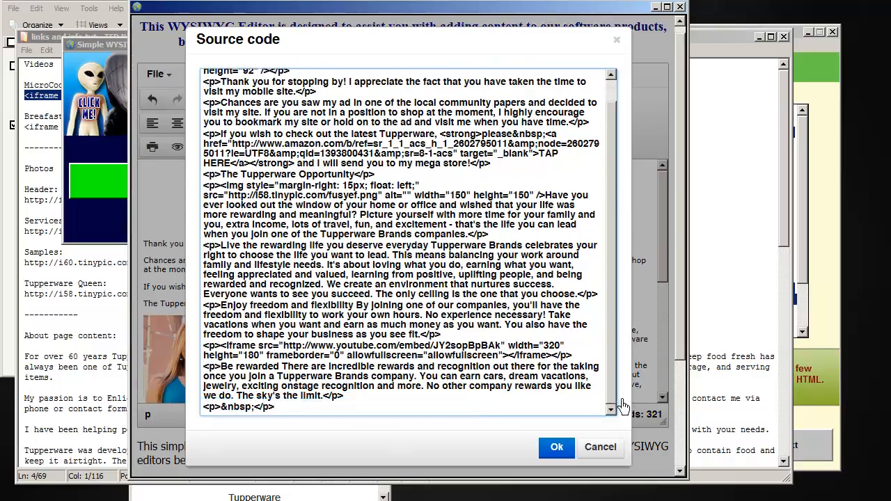
left_click_drag(275, 409, 202, 68)
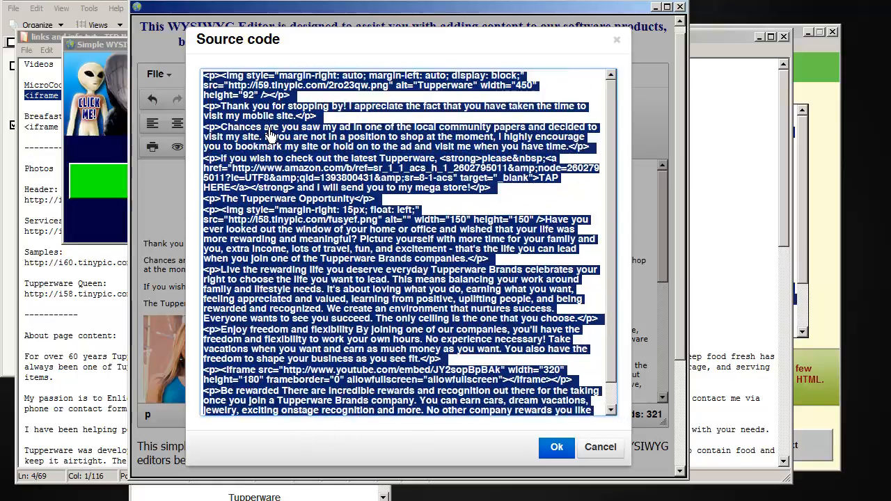
key("Delete")
left_click(569, 452)
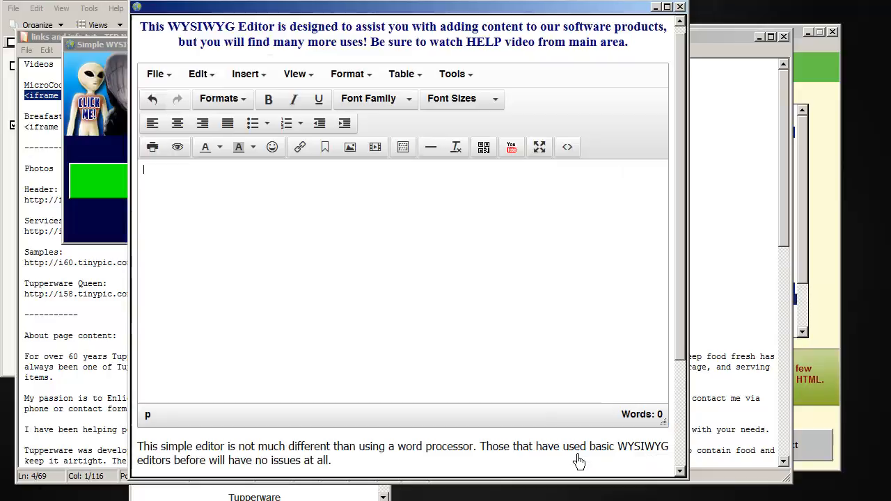
Step: Start a new QR code in the empty page with the Url format and XLarge size
left_click(206, 188)
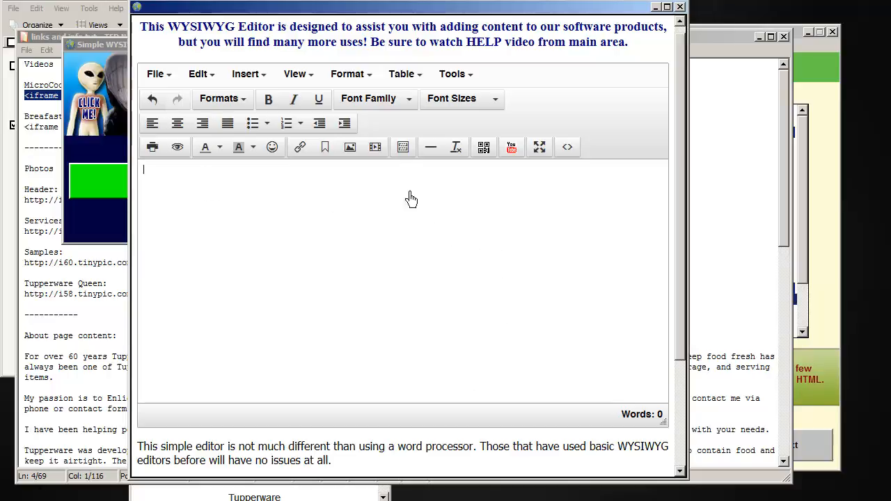
left_click(499, 159)
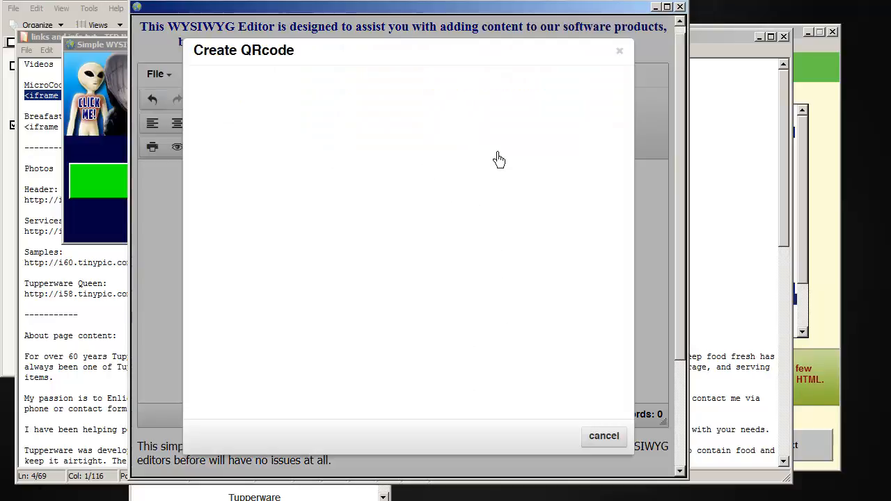
left_click(325, 95)
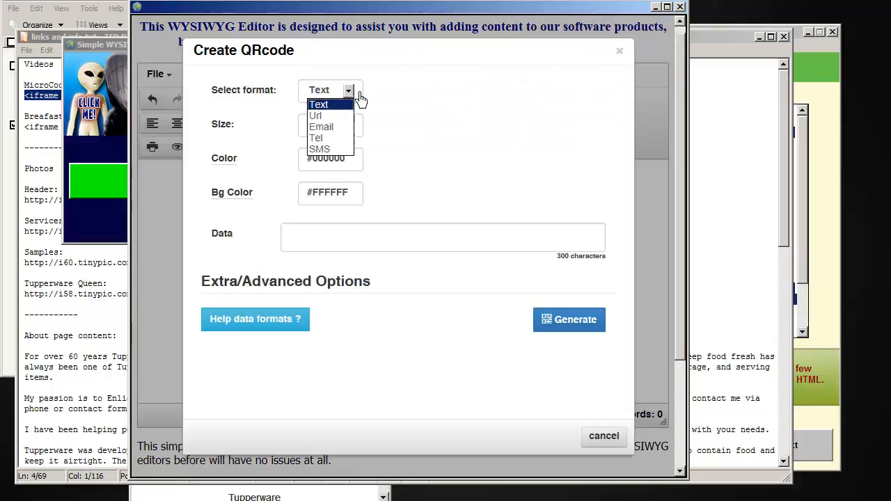
left_click(344, 114)
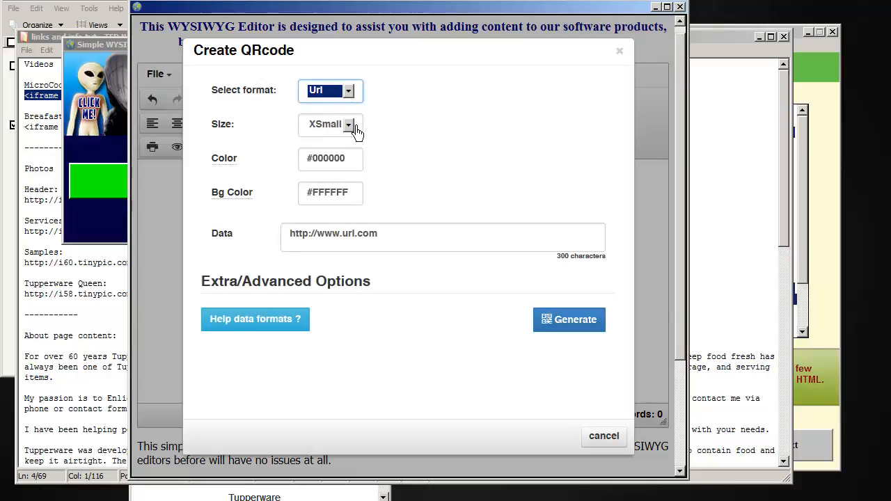
left_click(354, 128)
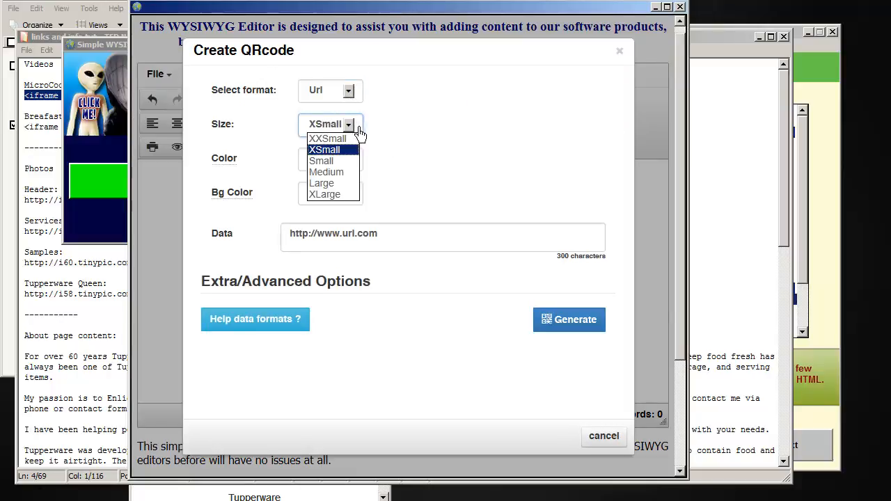
left_click(344, 196)
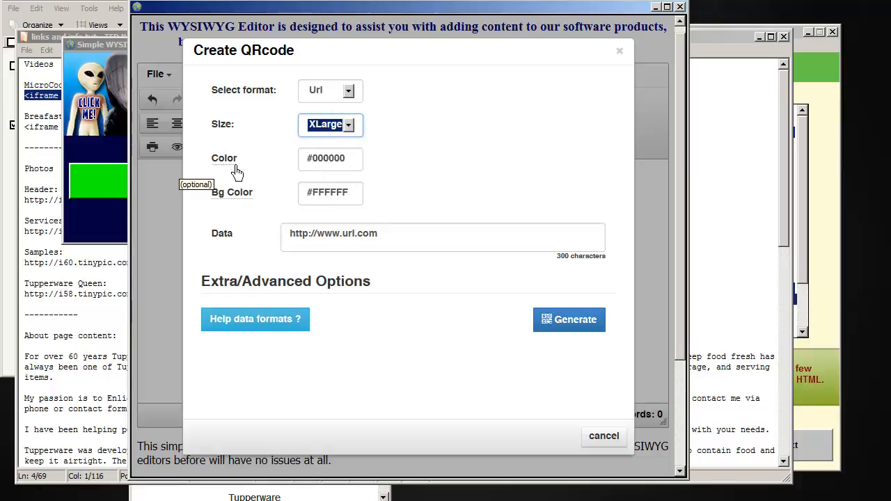
left_click(360, 167)
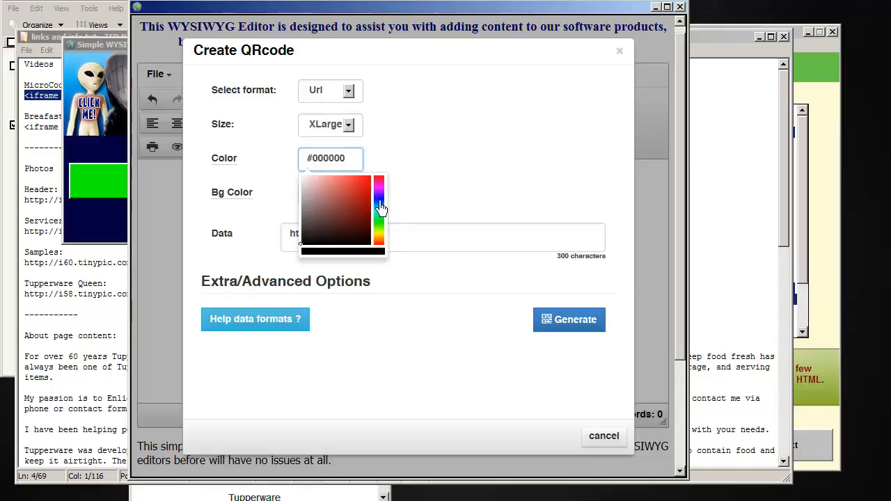
left_click(367, 194)
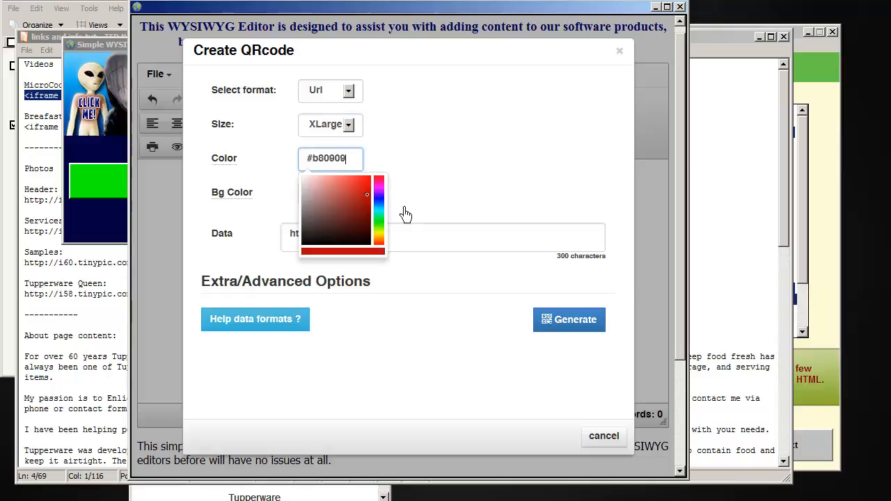
left_click(458, 173)
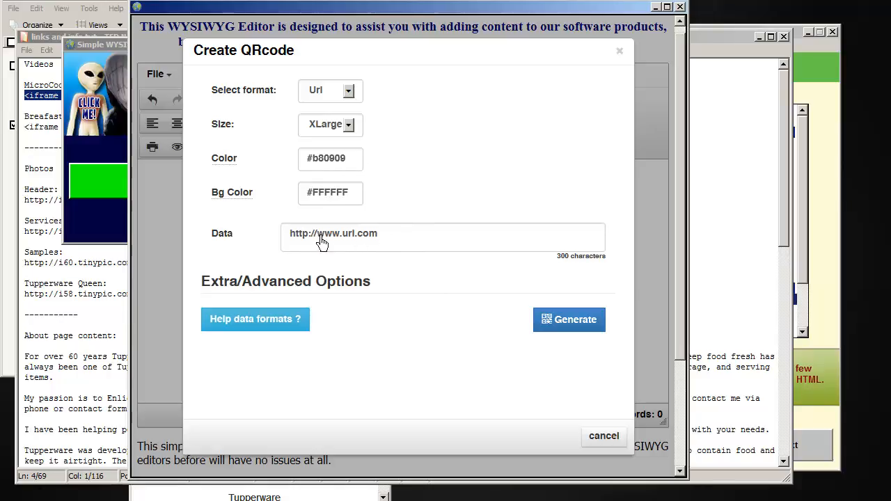
left_click(575, 320)
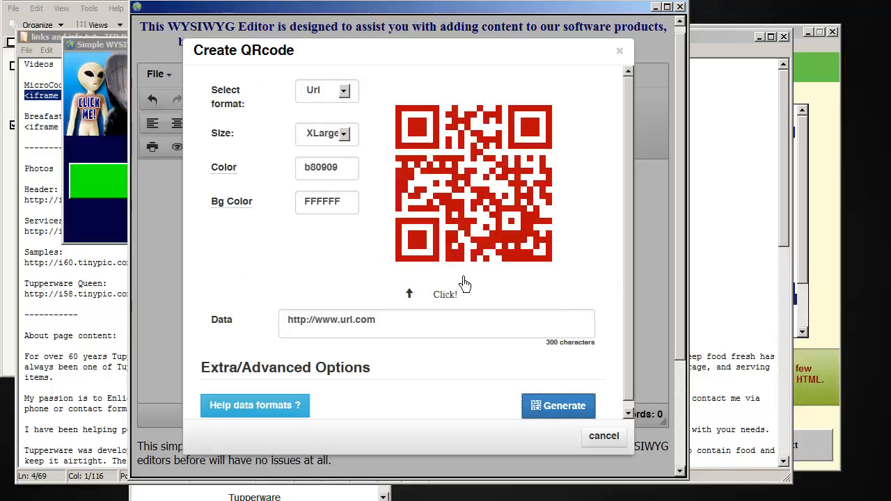
left_click(457, 221)
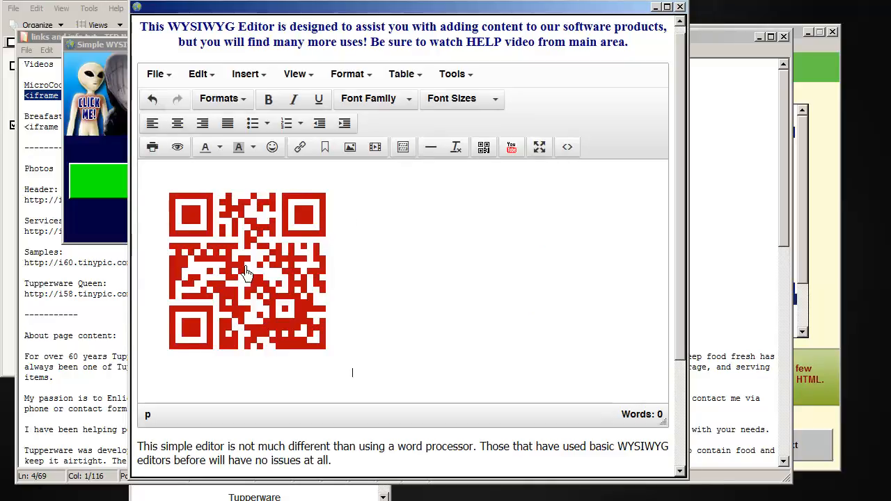
Step: View and select the QR code's full HTML source code, and close it without making changes
left_click(577, 151)
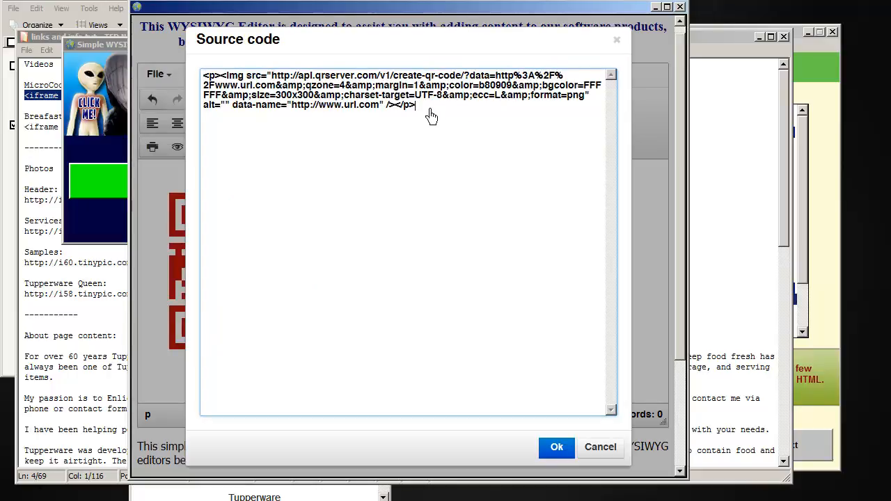
key("ctrl+a")
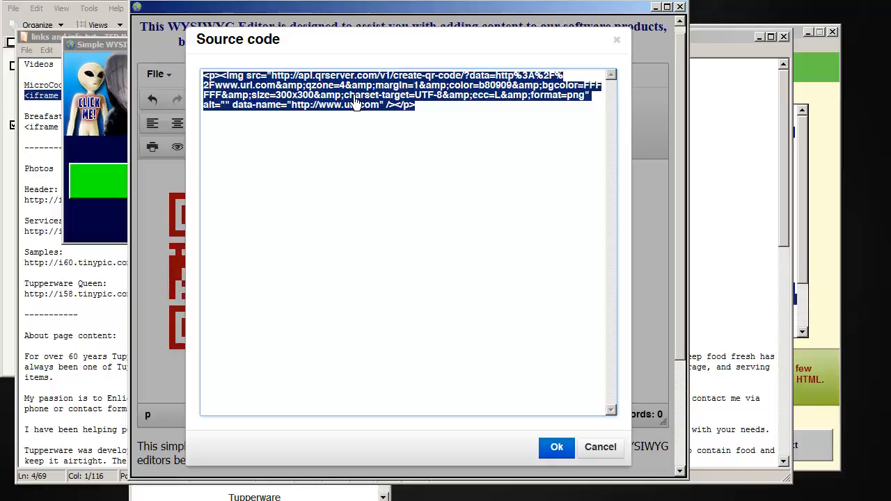
left_click(591, 460)
left_click(480, 322)
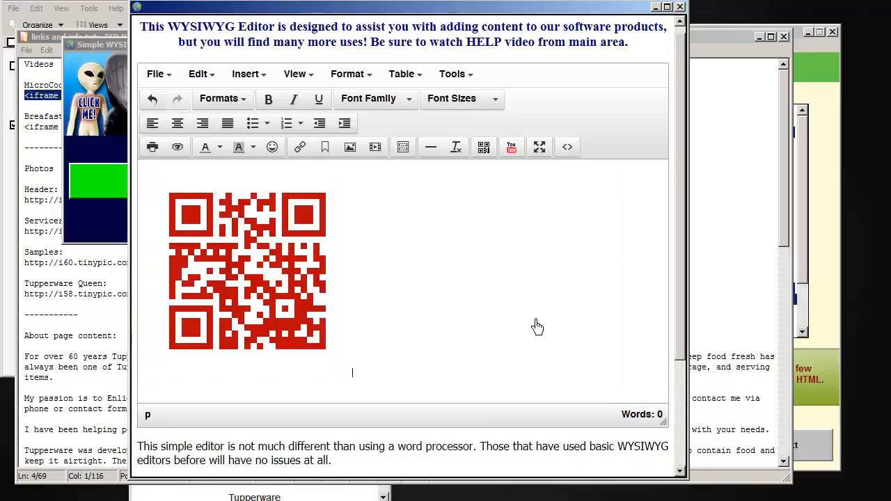